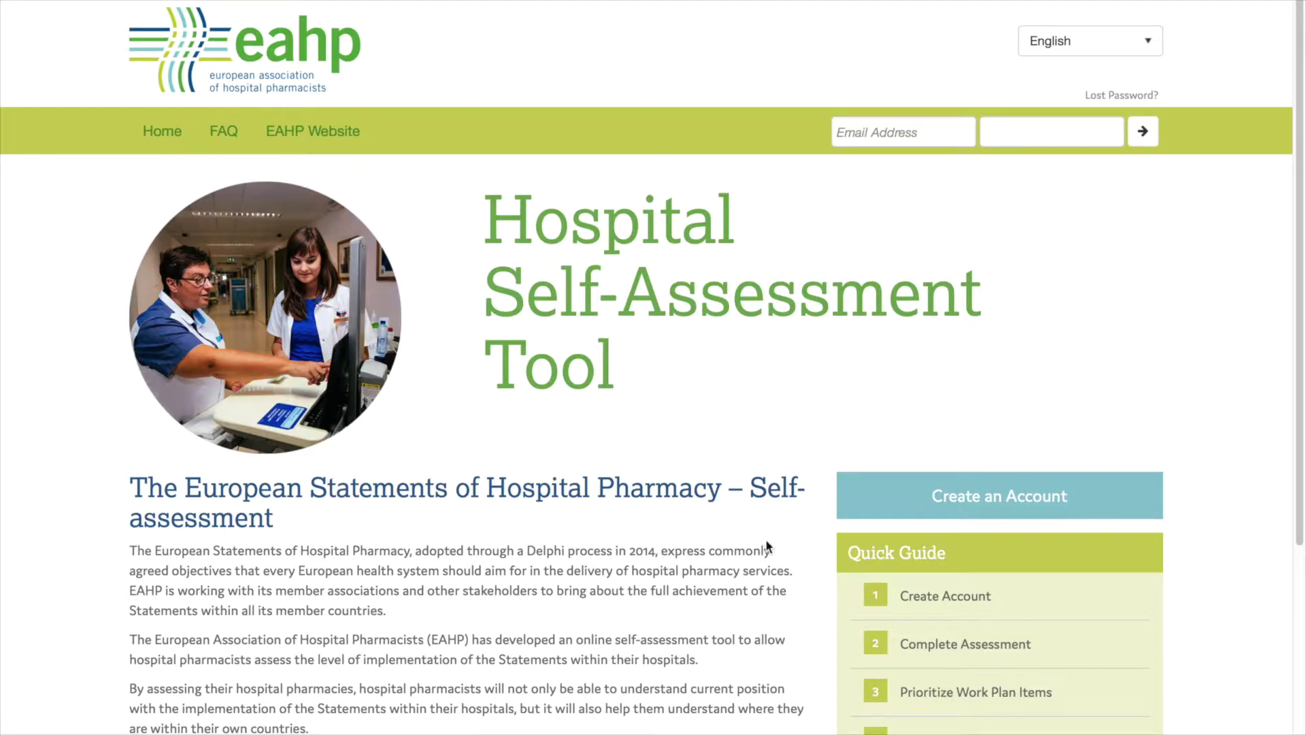
Register a new account with a first name, last name, e-mail address and confirmed password
{"action": "left_click", "coordinate": [908, 499]}
{"action": "left_click", "coordinate": [183, 260]}
{"action": "type", "text": "EAHP"}
{"action": "left_click", "coordinate": [608, 260]}
{"action": "type", "text": "TUTORIAL"}
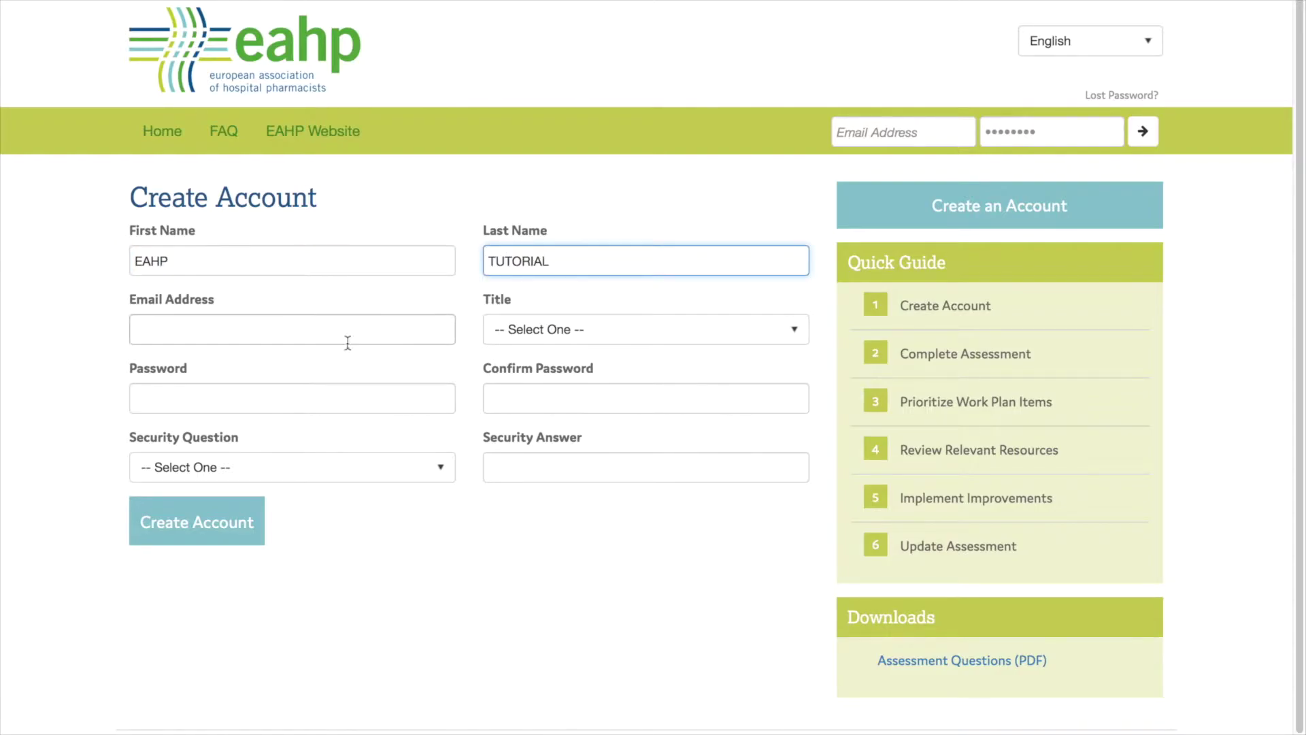
{"action": "left_click", "coordinate": [346, 333]}
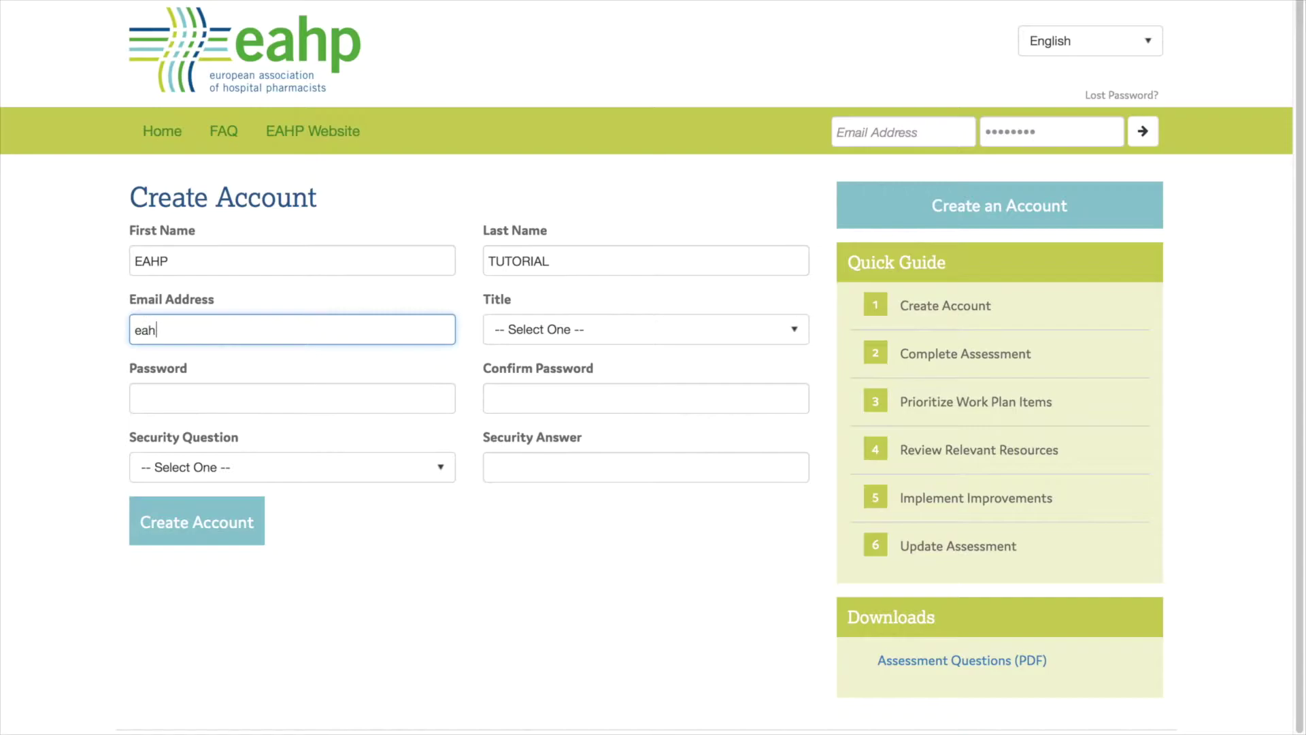
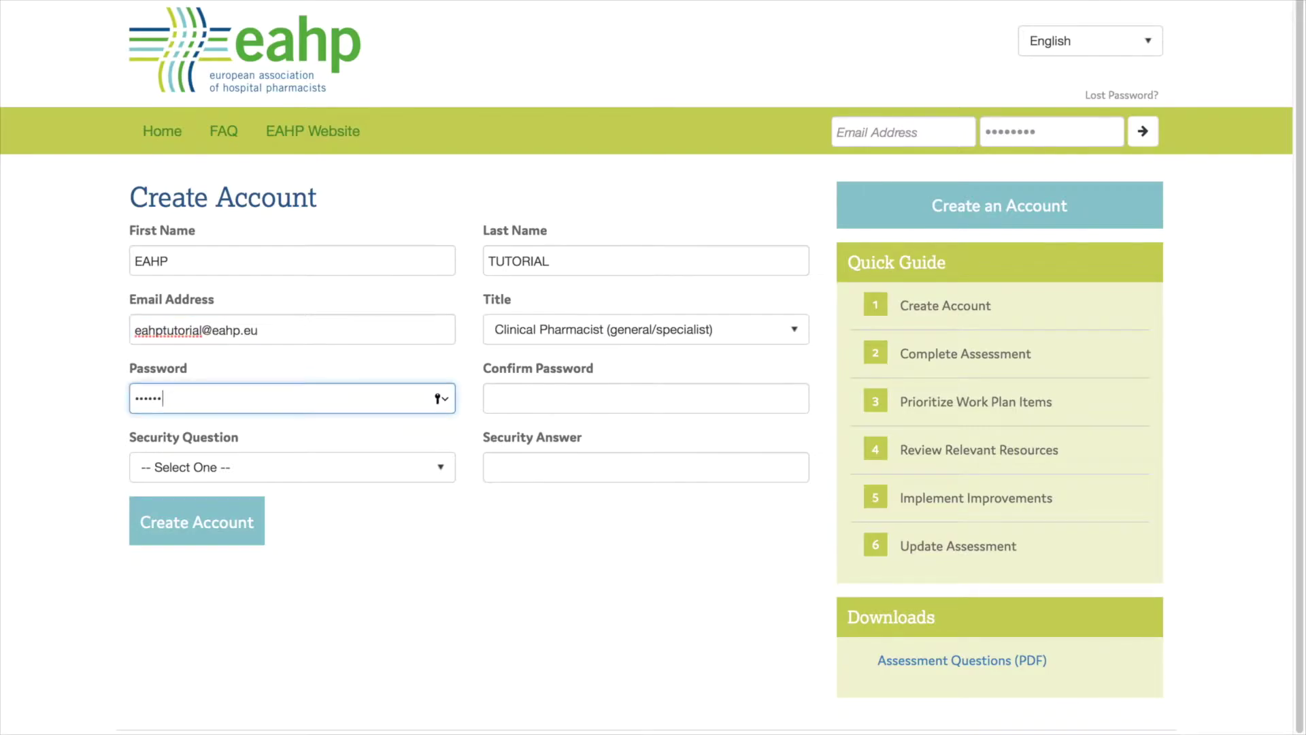
{"action": "type", "text": "••"}
{"action": "left_click", "coordinate": [580, 385]}
{"action": "type", "text": "••••••••"}
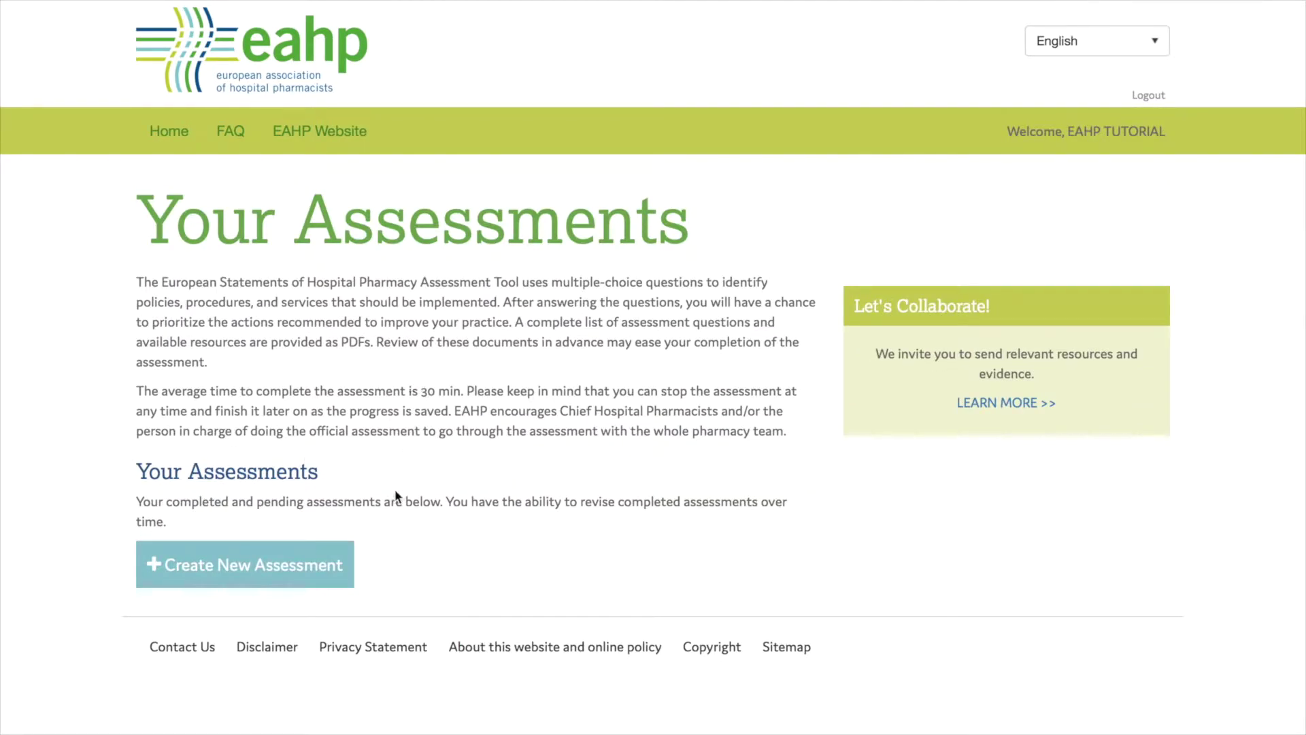
Create and save a new official assessment named 'EAHP Hospital'
{"action": "left_click", "coordinate": [271, 557]}
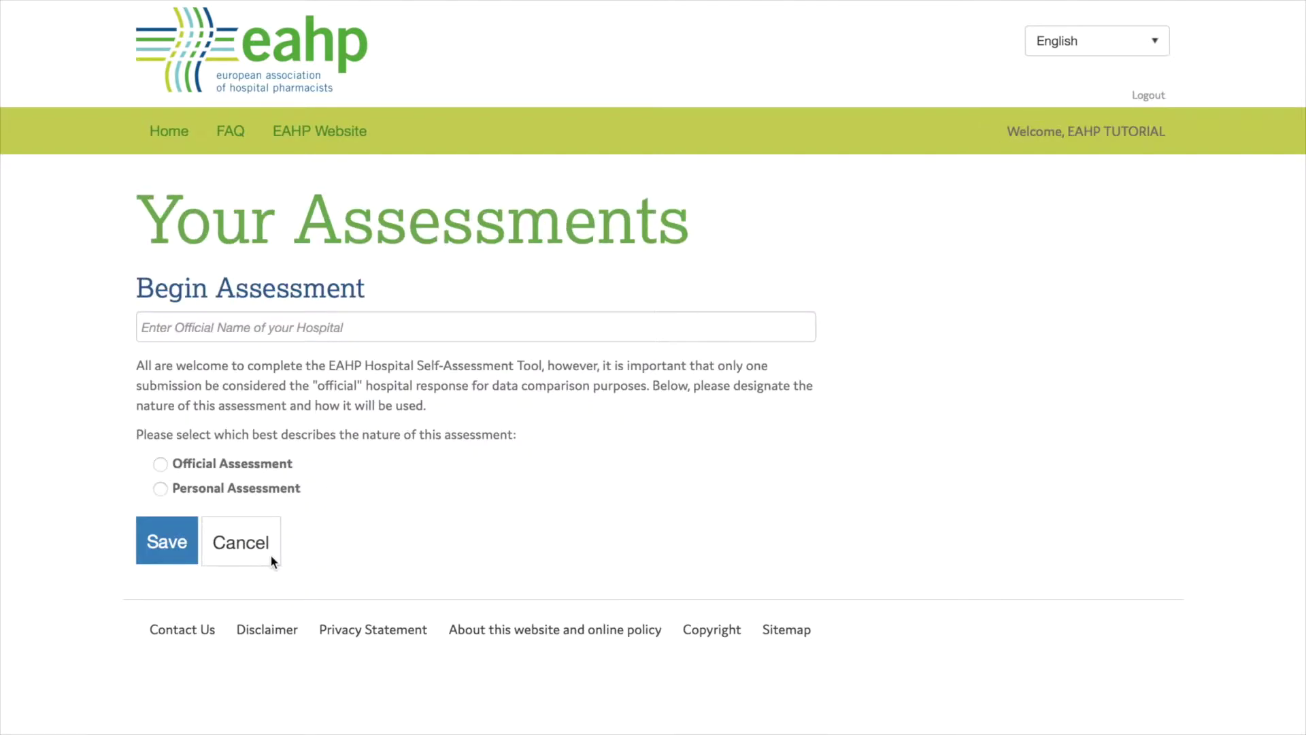
{"action": "left_click", "coordinate": [223, 332]}
{"action": "type", "text": "EAHP"}
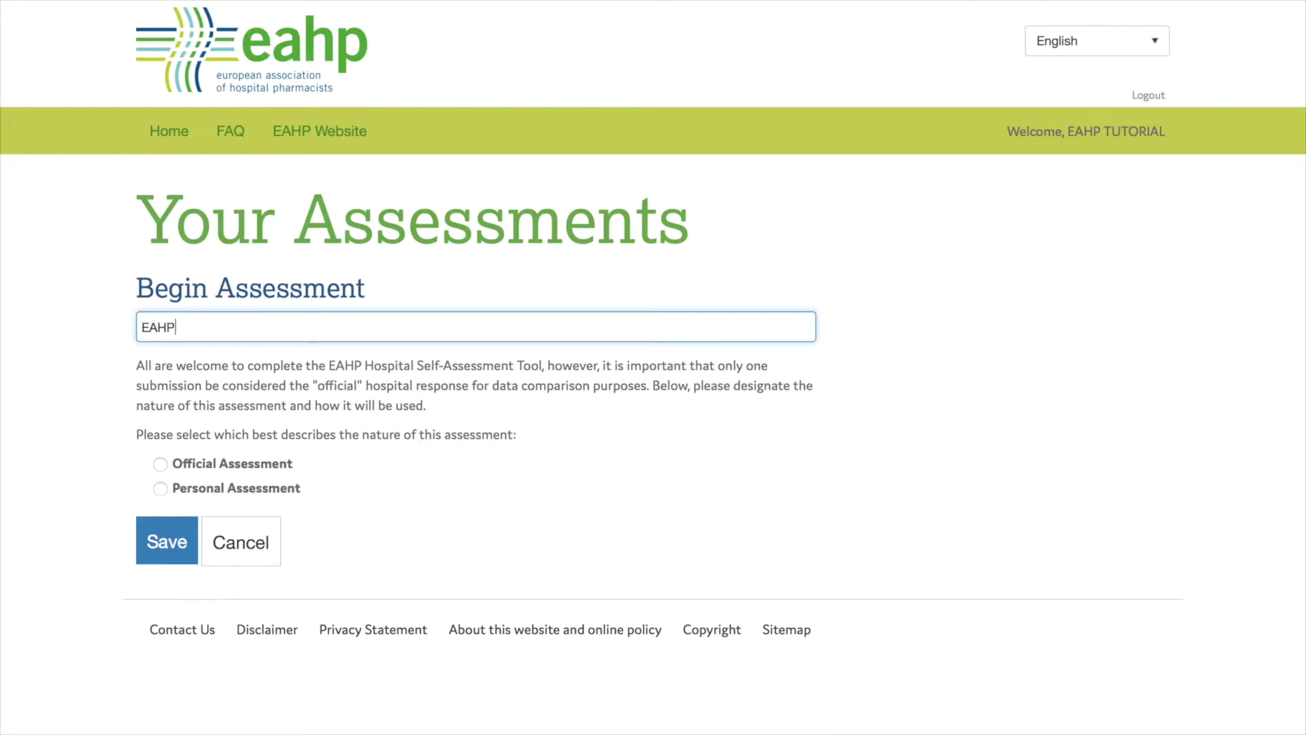
{"action": "type", "text": " Hospital"}
{"action": "left_click", "coordinate": [161, 464]}
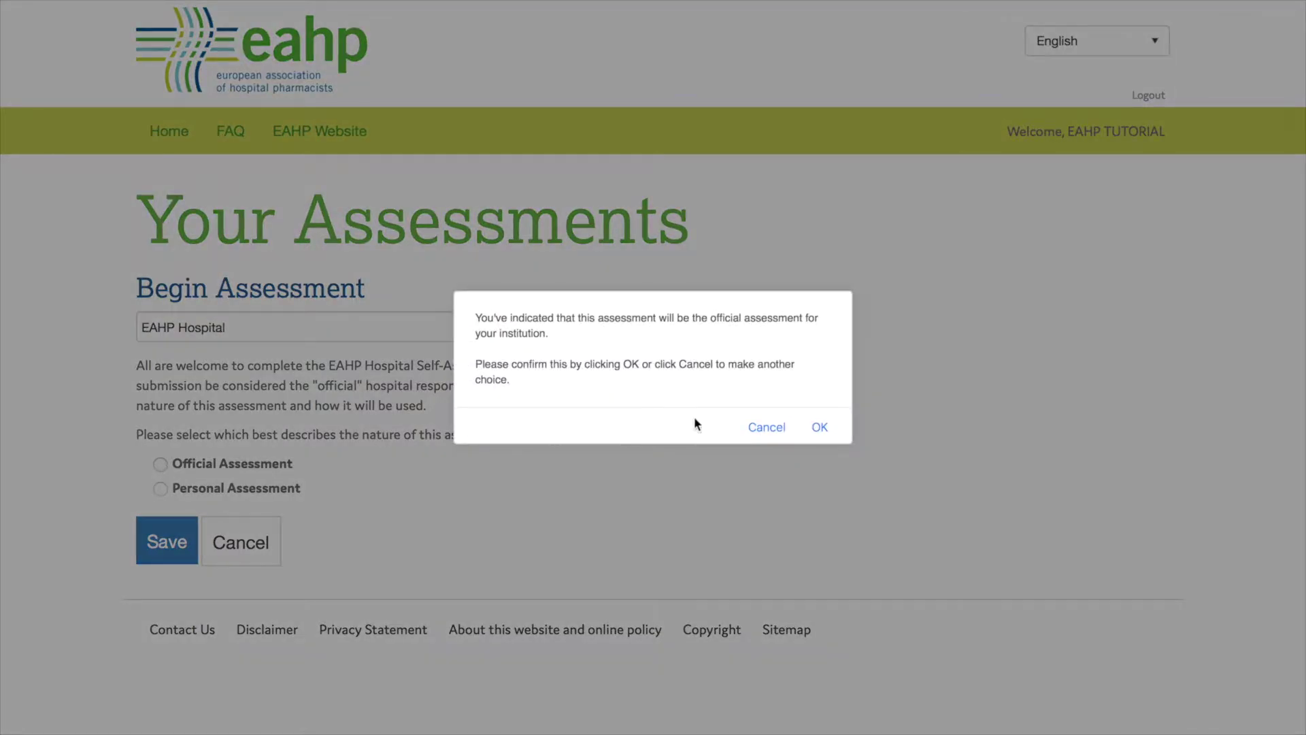
{"action": "left_click", "coordinate": [820, 426]}
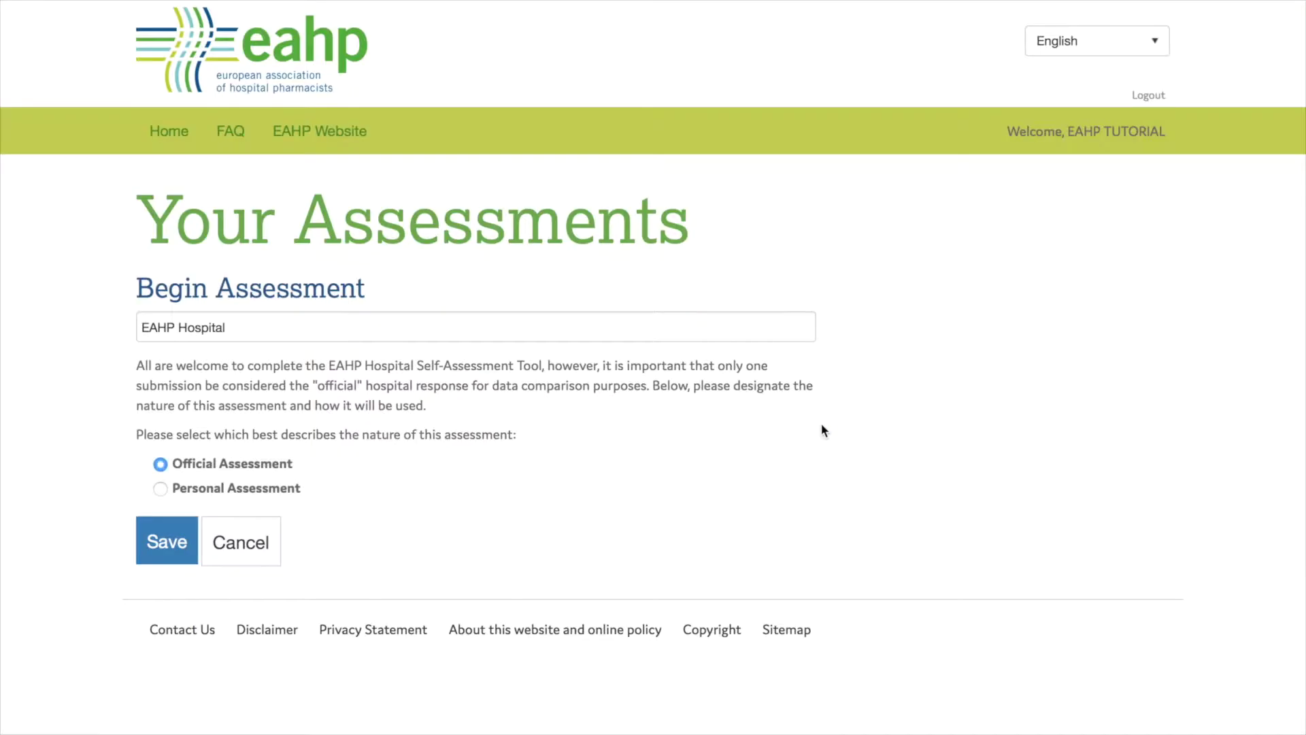
{"action": "left_click", "coordinate": [171, 534]}
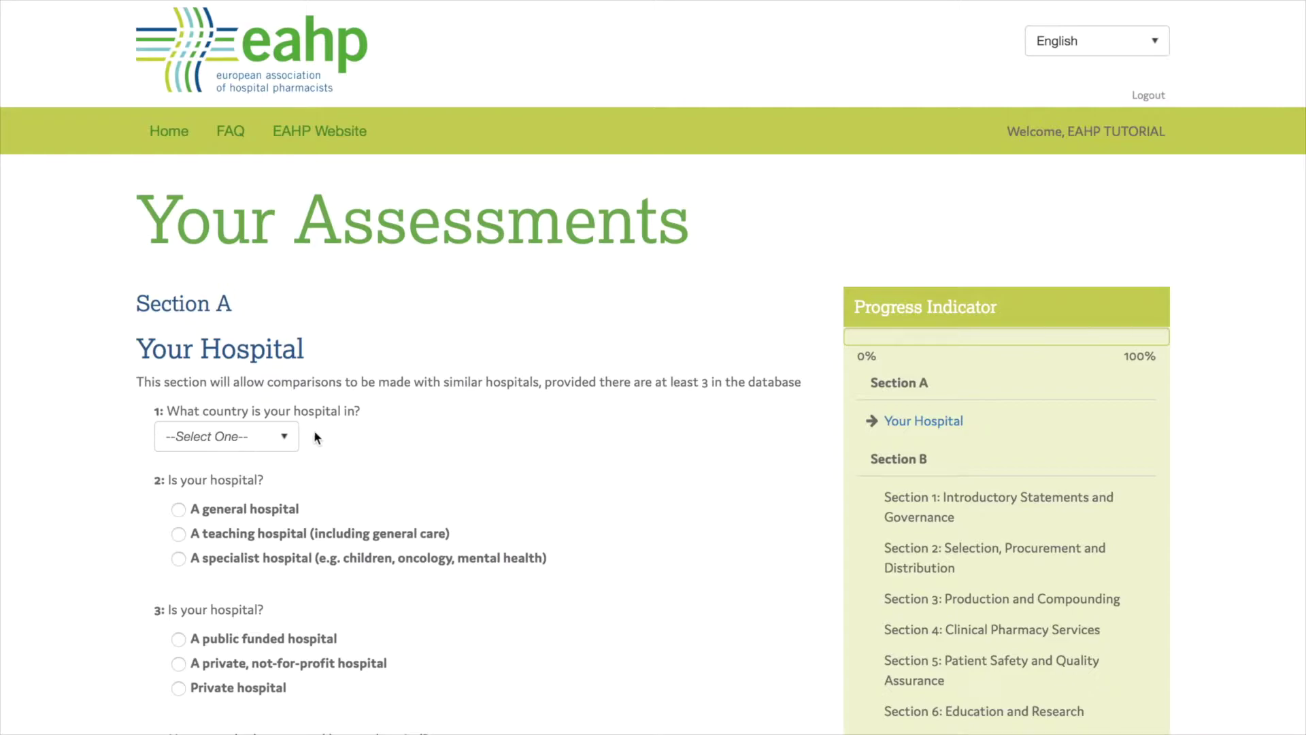
Describe the hospital as a Belgian, publicly funded teaching hospital with 251–500 beds
{"action": "left_click", "coordinate": [276, 436]}
{"action": "left_click", "coordinate": [254, 491]}
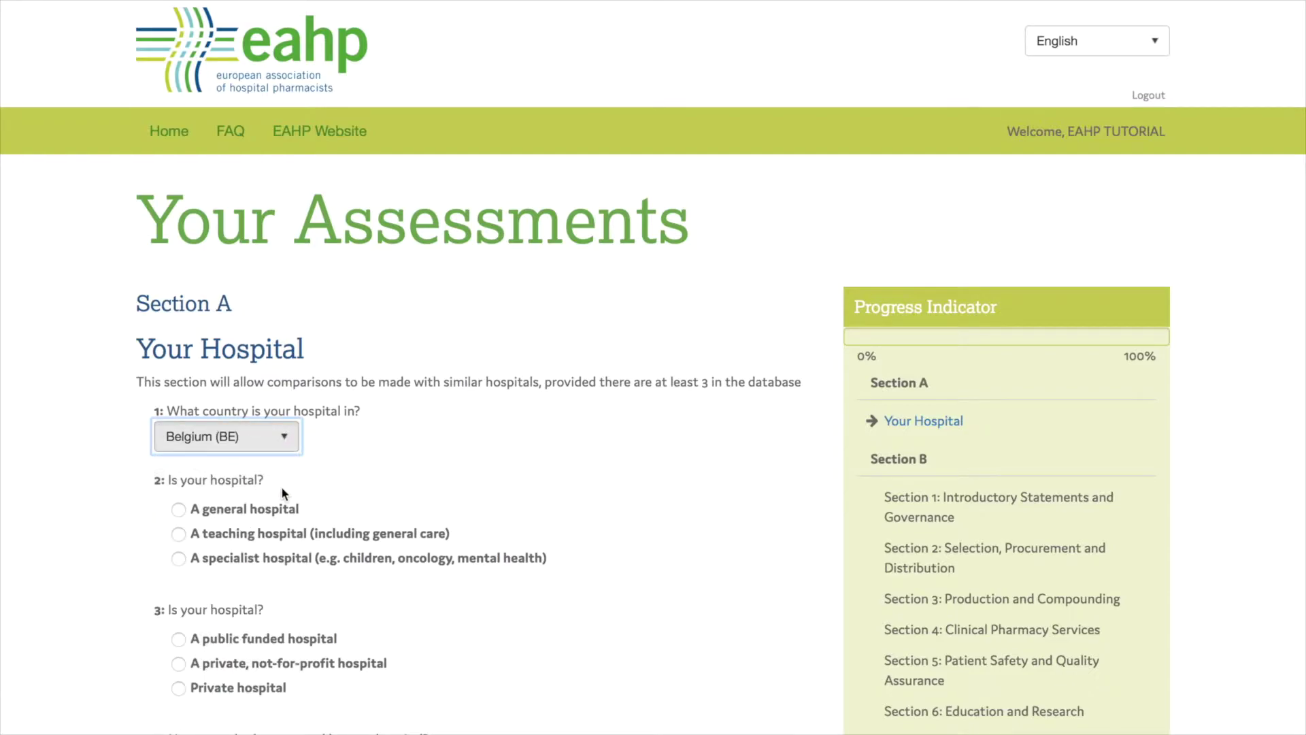
{"action": "left_click", "coordinate": [178, 534]}
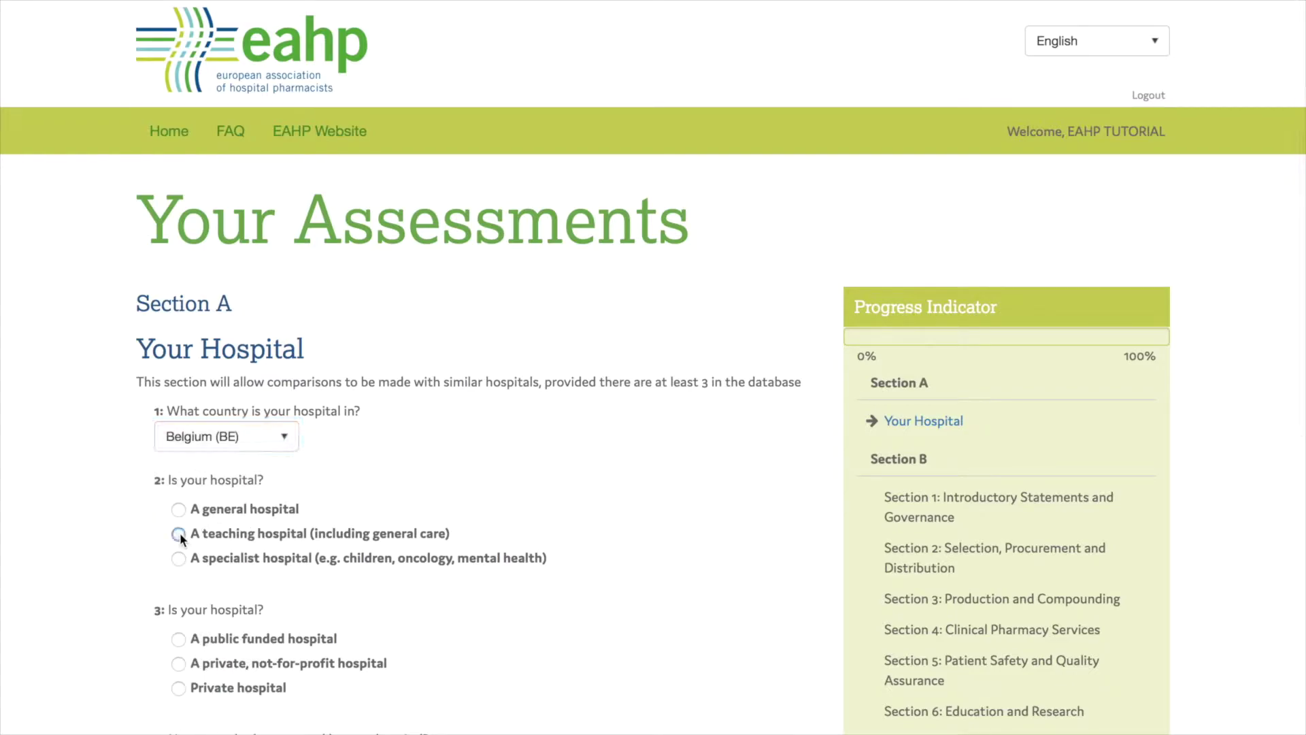
{"action": "scroll", "coordinate": [204, 571], "scroll_direction": "down", "scroll_amount": 2}
{"action": "left_click", "coordinate": [186, 542]}
{"action": "scroll", "coordinate": [205, 602], "scroll_direction": "down", "scroll_amount": 1}
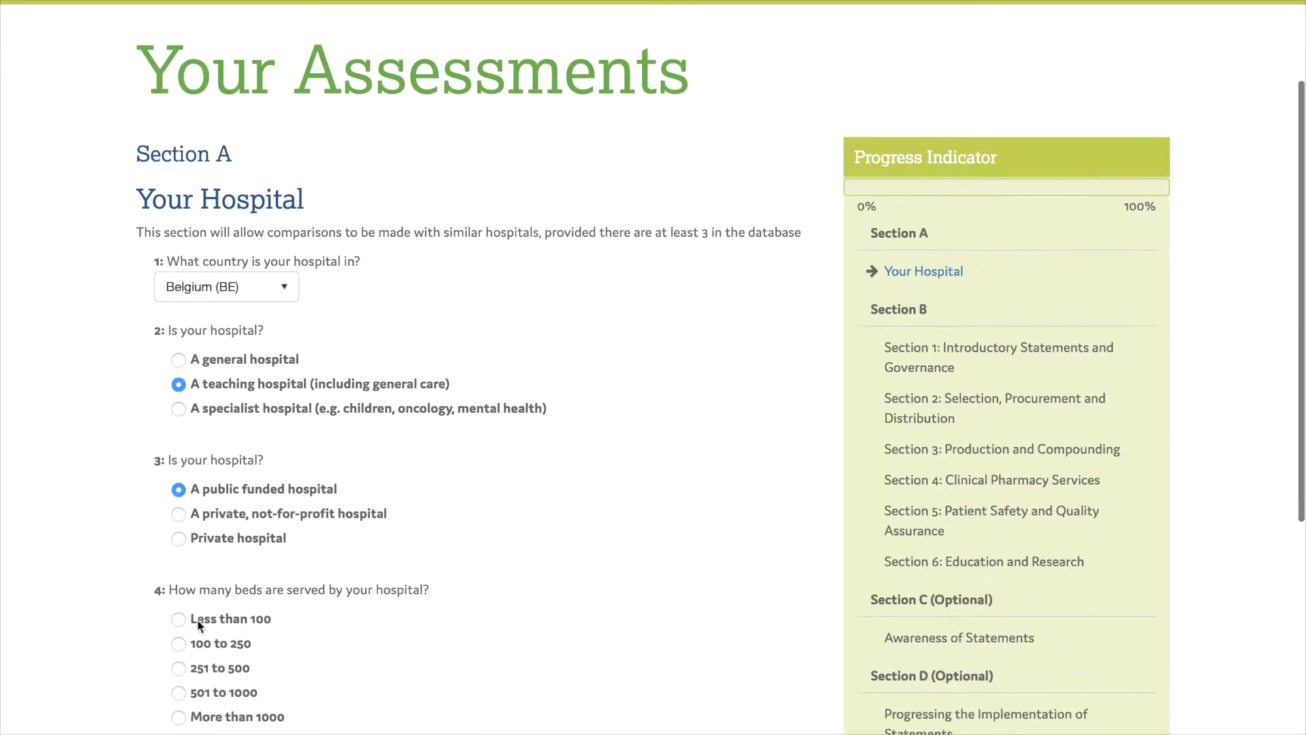
{"action": "left_click", "coordinate": [179, 670]}
{"action": "scroll", "coordinate": [255, 614], "scroll_direction": "down", "scroll_amount": 2}
Enter 20 pharmacists, 20 technicians, 11 support staff and 3 trainees, then save Section A
{"action": "left_click", "coordinate": [189, 663]}
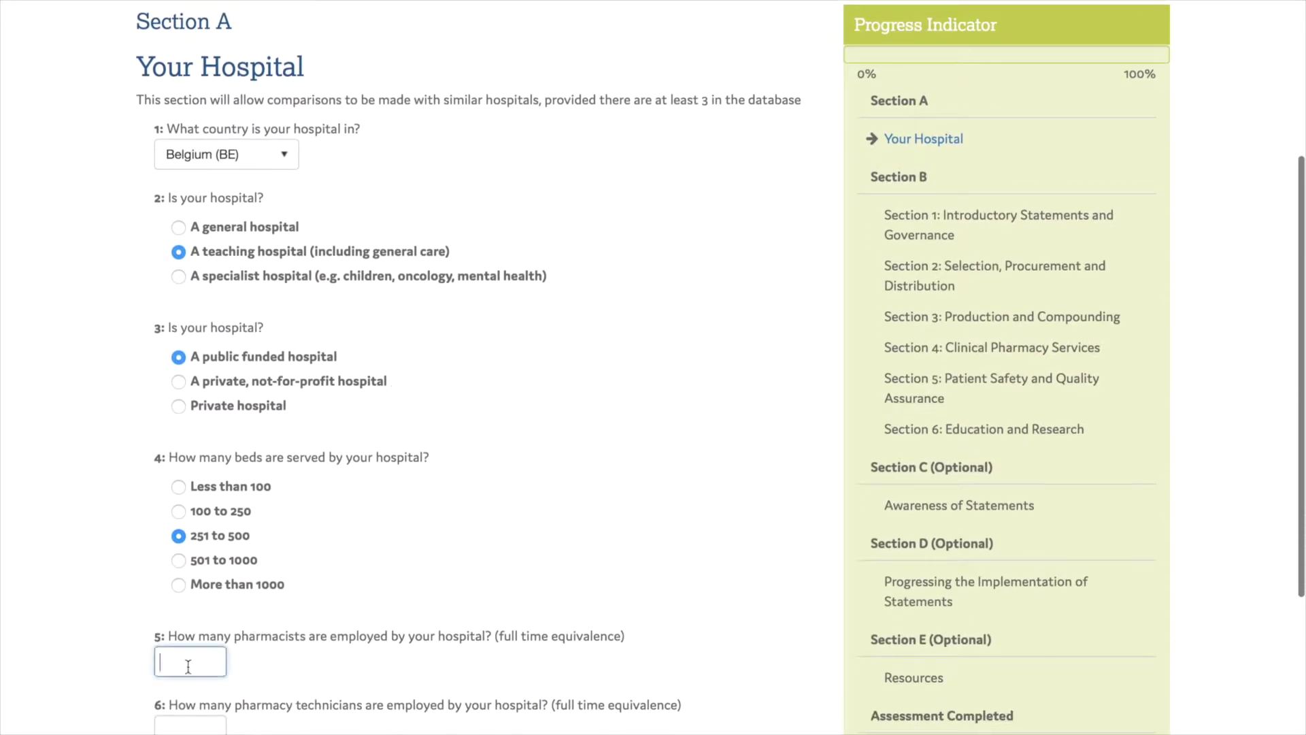
{"action": "type", "text": "20"}
{"action": "key", "text": "Tab"}
{"action": "type", "text": "20"}
{"action": "left_click", "coordinate": [269, 689]}
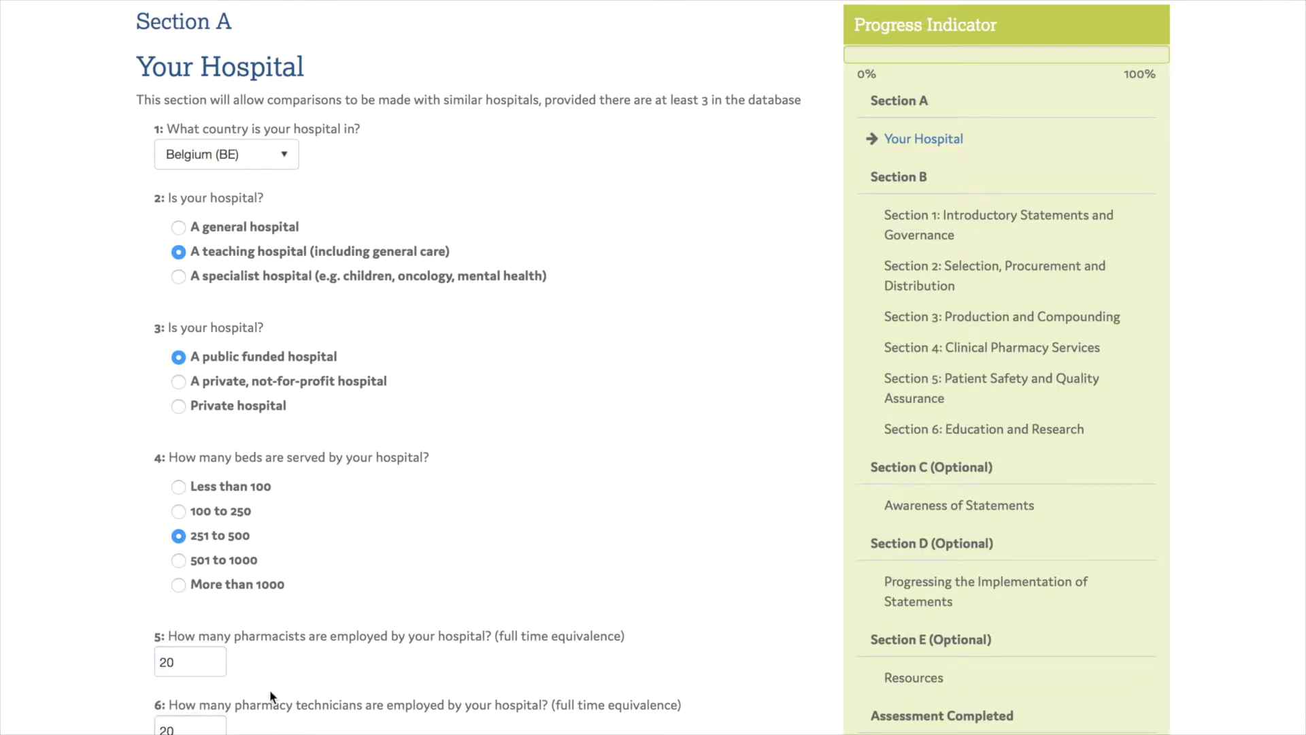
{"action": "scroll", "coordinate": [270, 688], "scroll_direction": "down", "scroll_amount": 4}
{"action": "left_click", "coordinate": [183, 586]}
{"action": "type", "text": "11"}
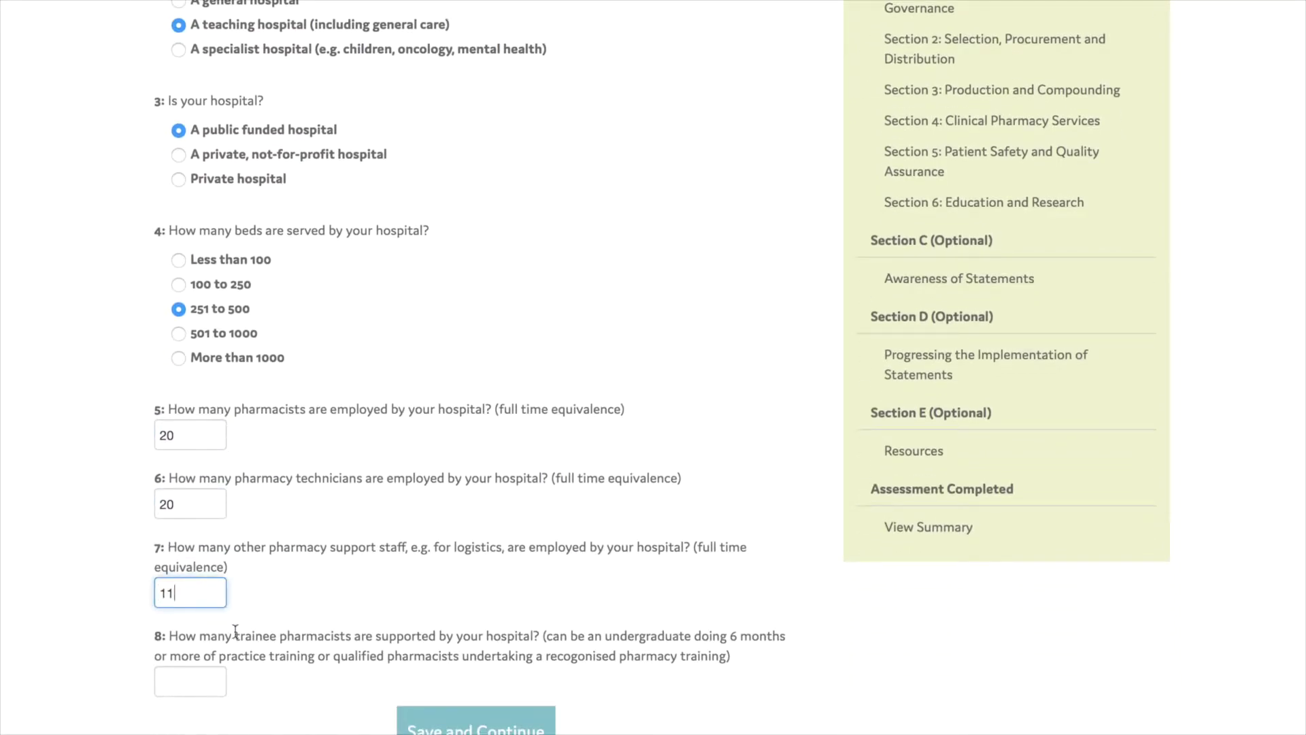
{"action": "left_click", "coordinate": [202, 682]}
{"action": "type", "text": "3"}
{"action": "left_click", "coordinate": [326, 696]}
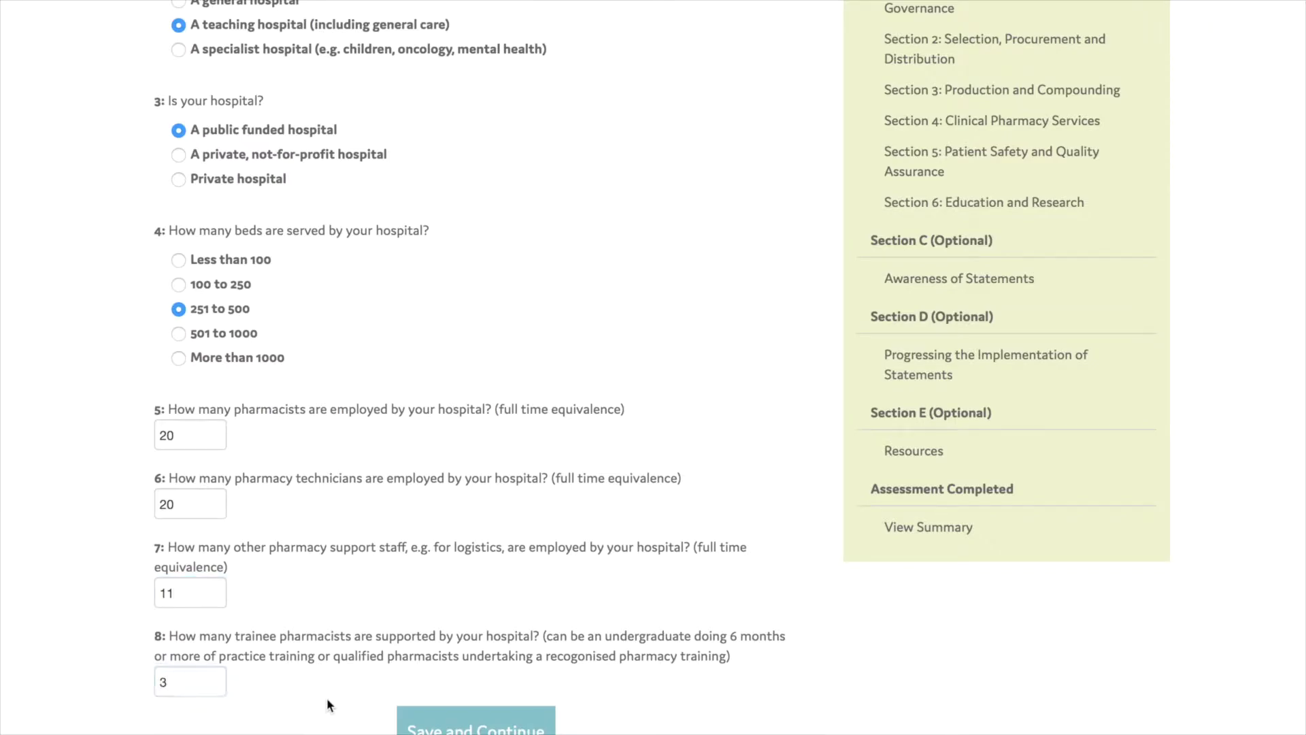
{"action": "left_click", "coordinate": [441, 730]}
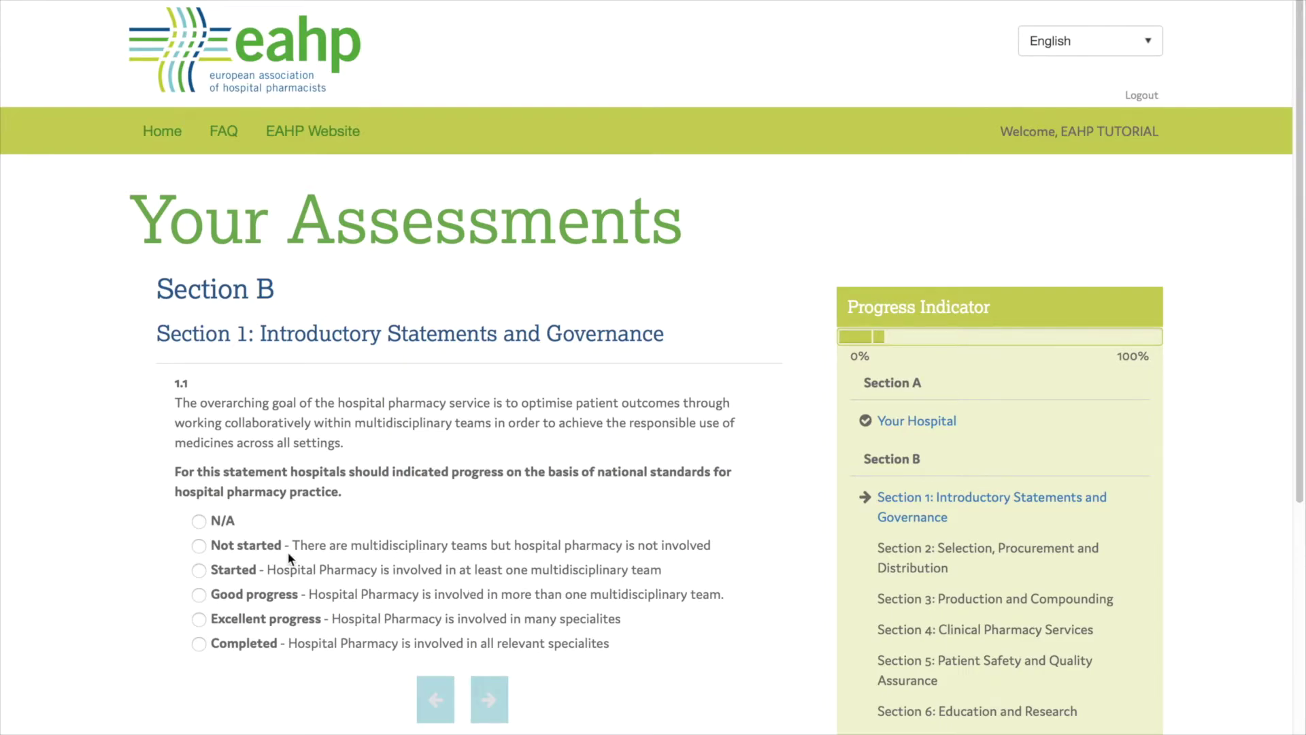
Answer question 1.1 as Not started, 1.2 as Started and 1.3 as Good progress
{"action": "left_click", "coordinate": [199, 545]}
{"action": "left_click", "coordinate": [489, 700]}
{"action": "left_click", "coordinate": [199, 521]}
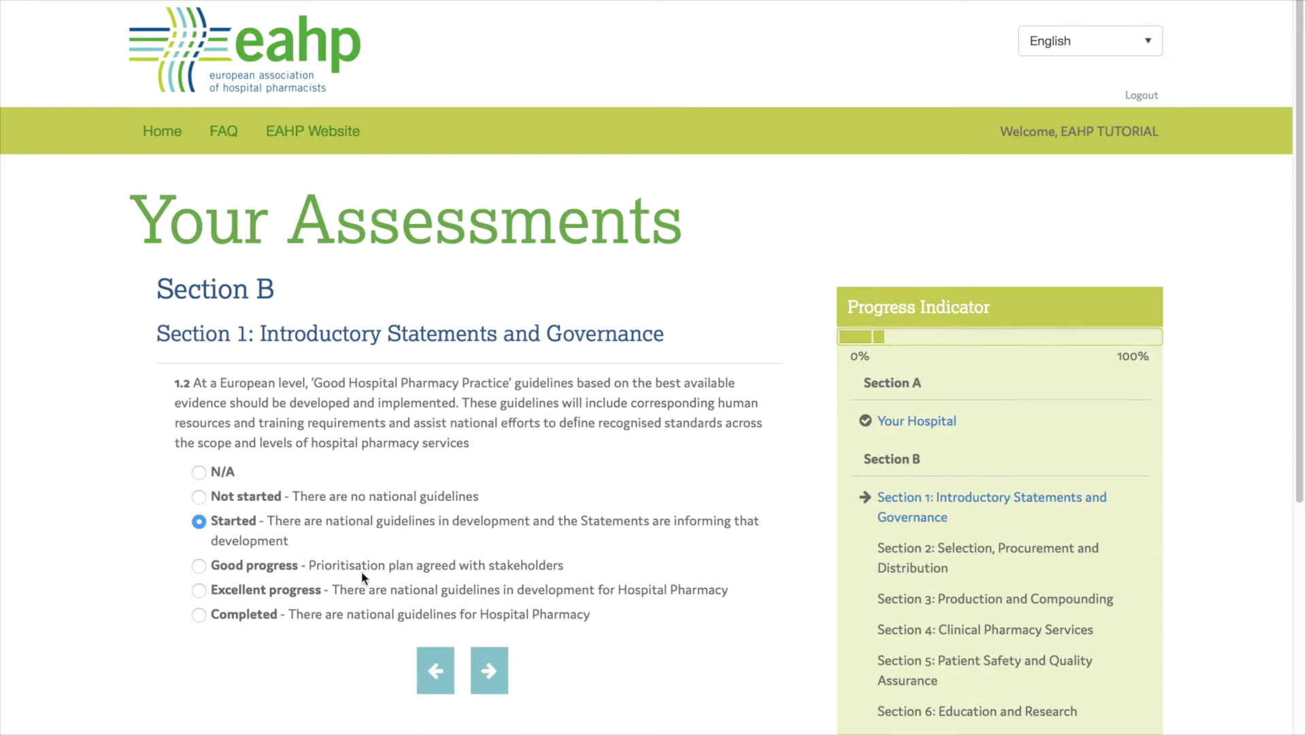
{"action": "left_click", "coordinate": [490, 672]}
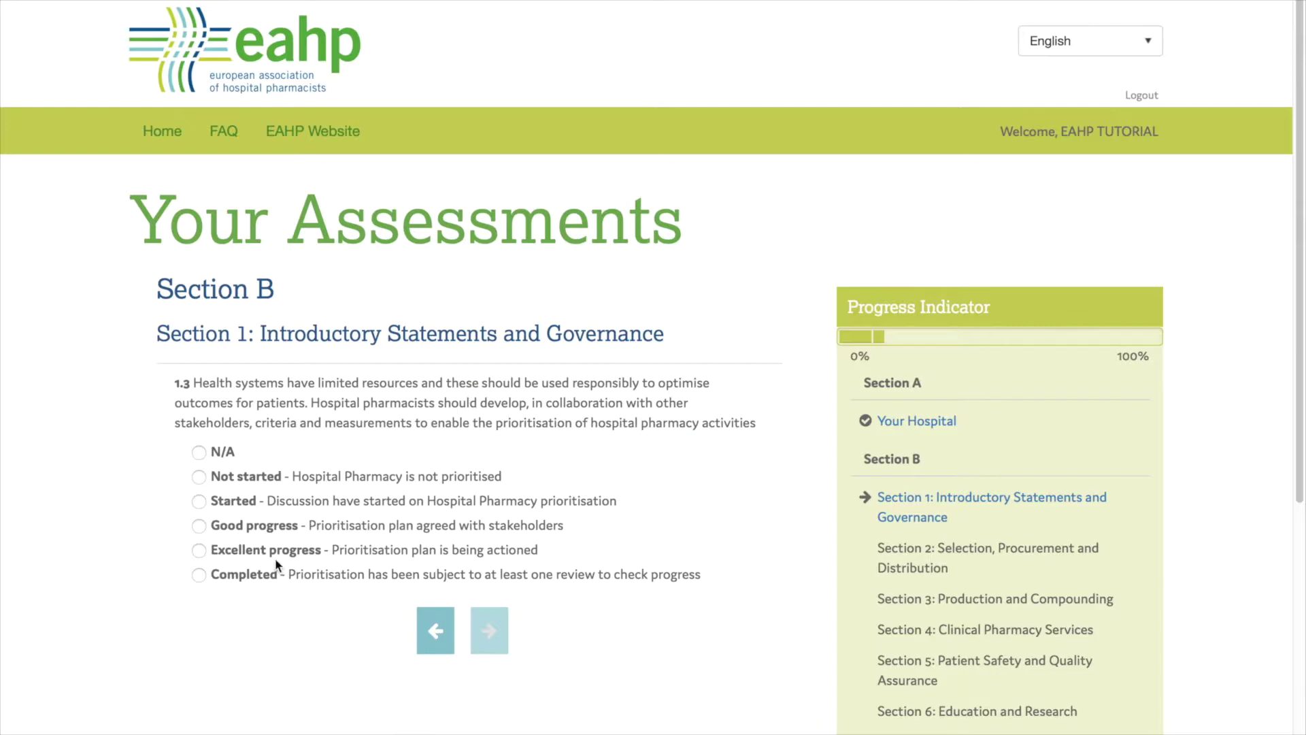
{"action": "left_click", "coordinate": [198, 526]}
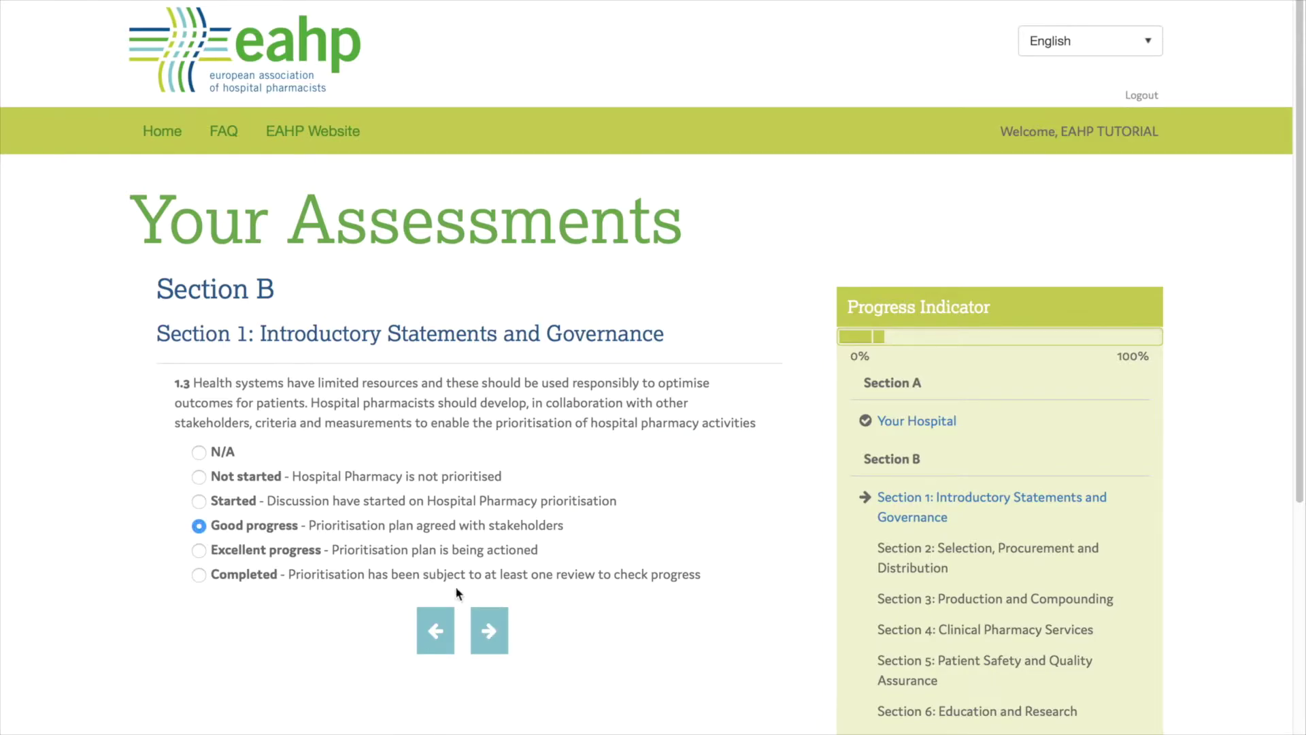
{"action": "left_click", "coordinate": [489, 630]}
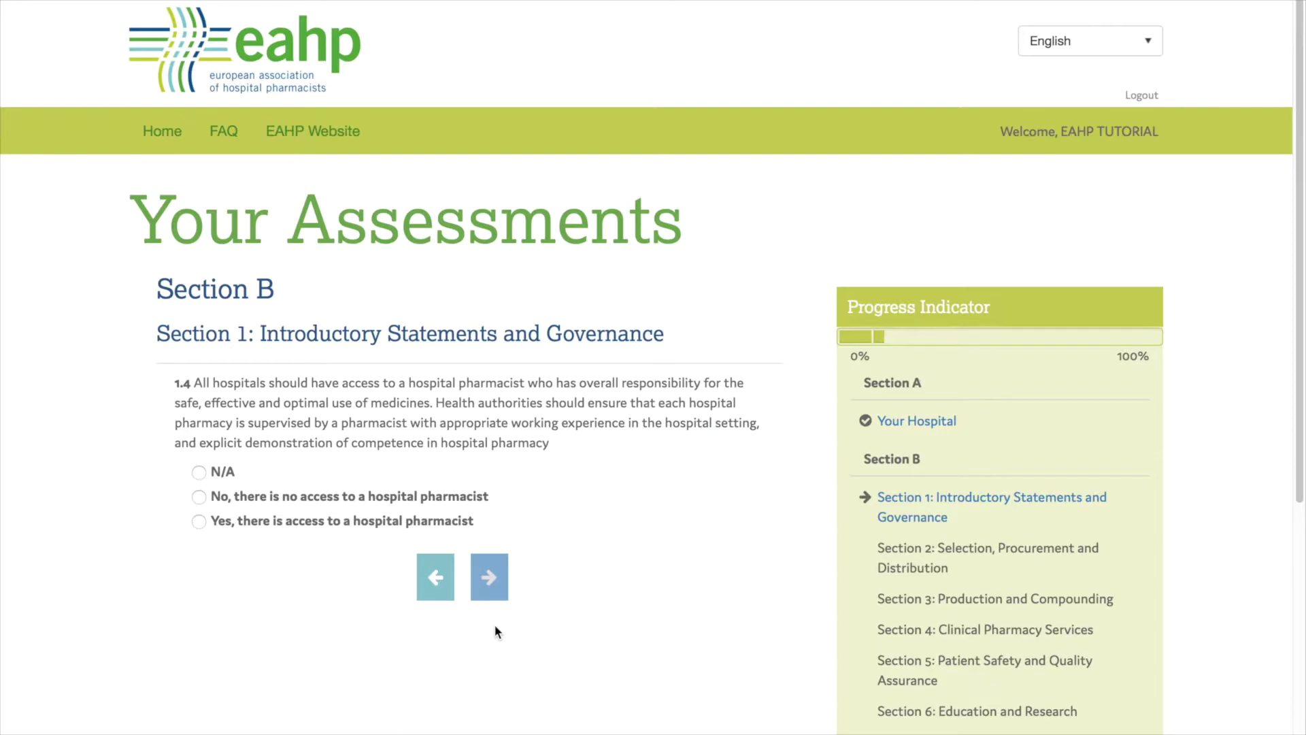
Answer 1.4 (pharmacist accessible), 1.5, and 6.5 as Mostly, then save Section B
{"action": "left_click", "coordinate": [200, 523]}
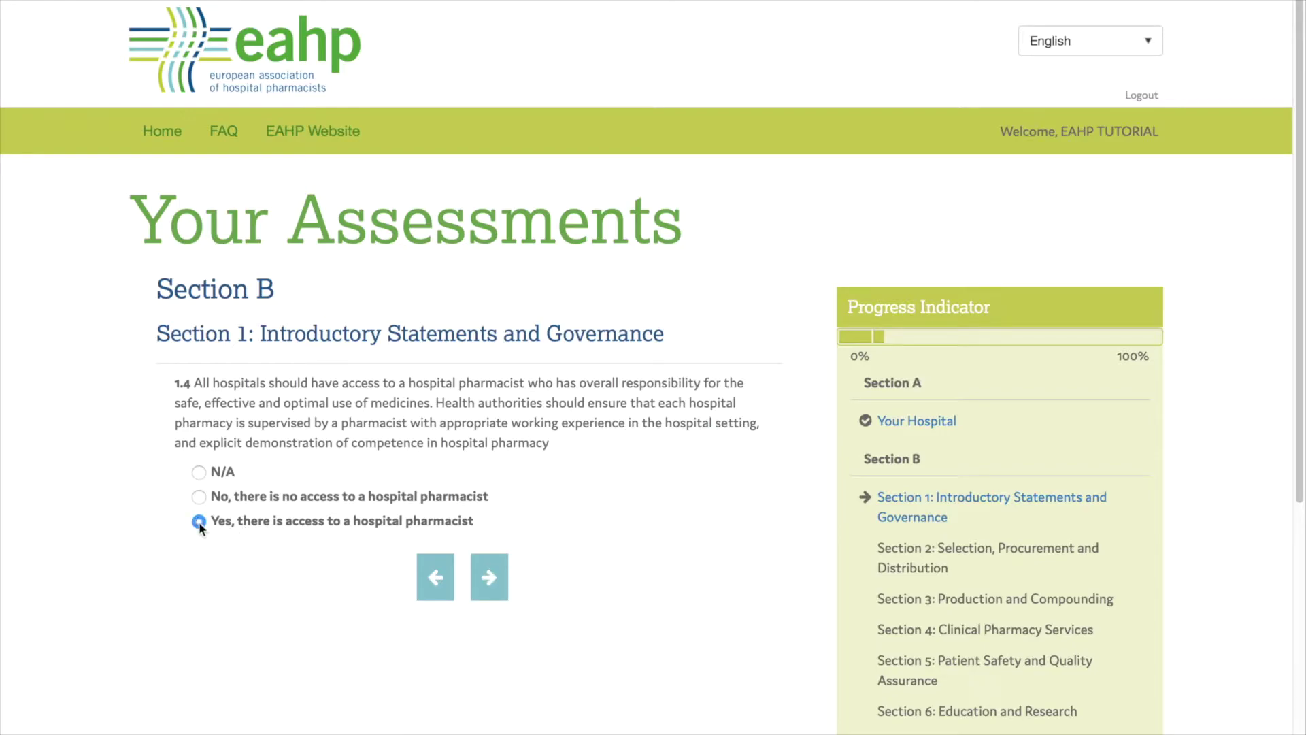
{"action": "left_click", "coordinate": [492, 577]}
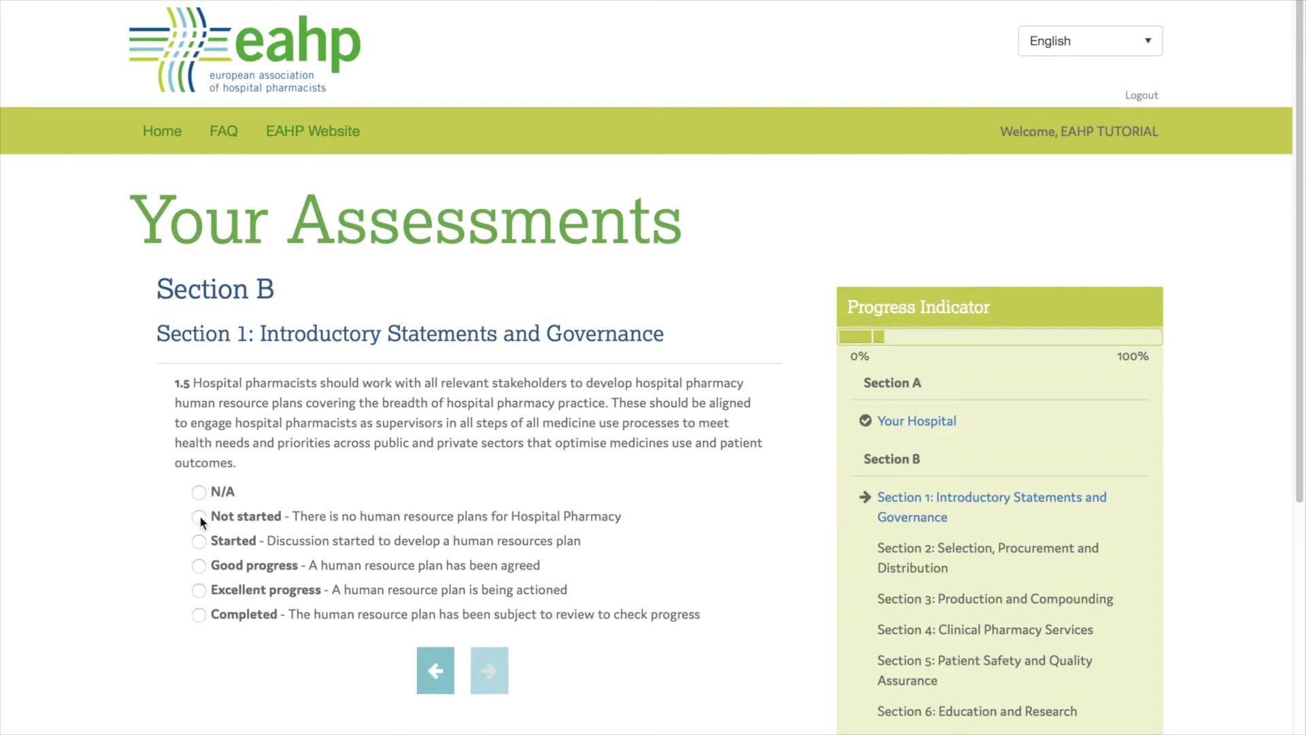
{"action": "left_click", "coordinate": [199, 492]}
{"action": "left_click", "coordinate": [489, 670]}
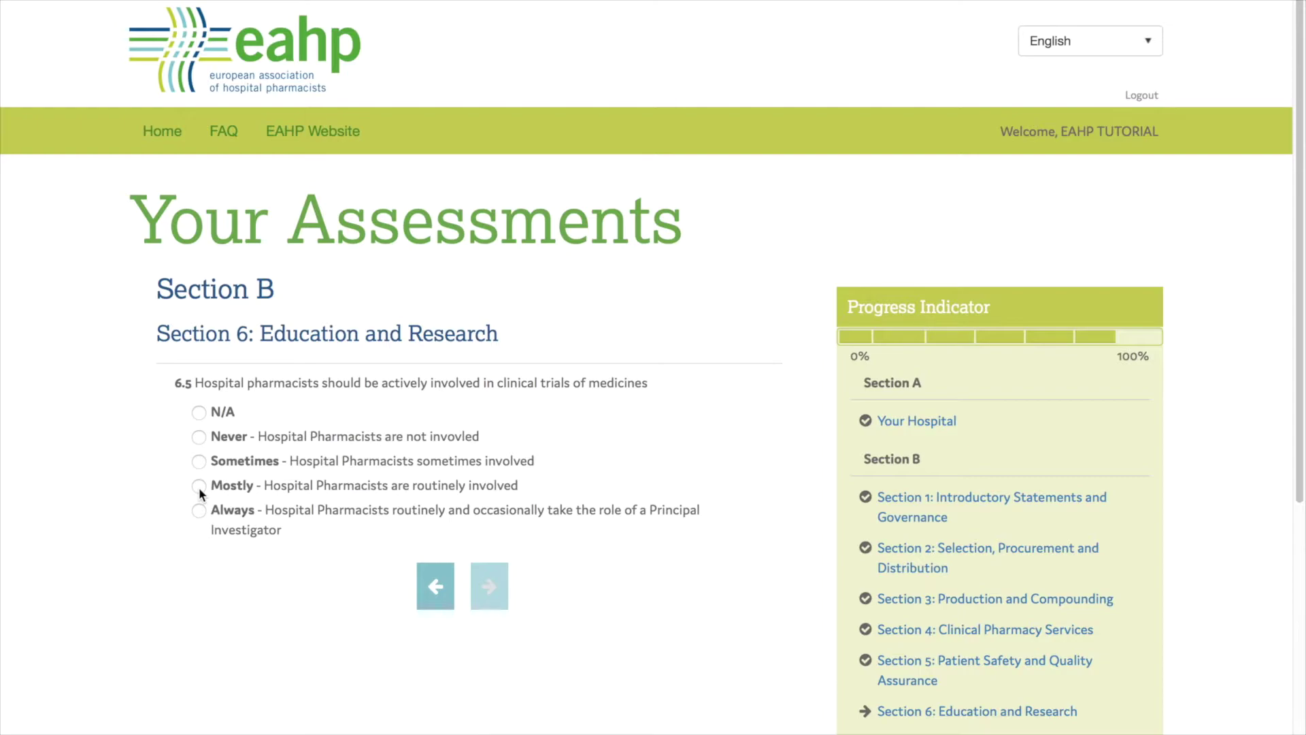
{"action": "left_click", "coordinate": [199, 487]}
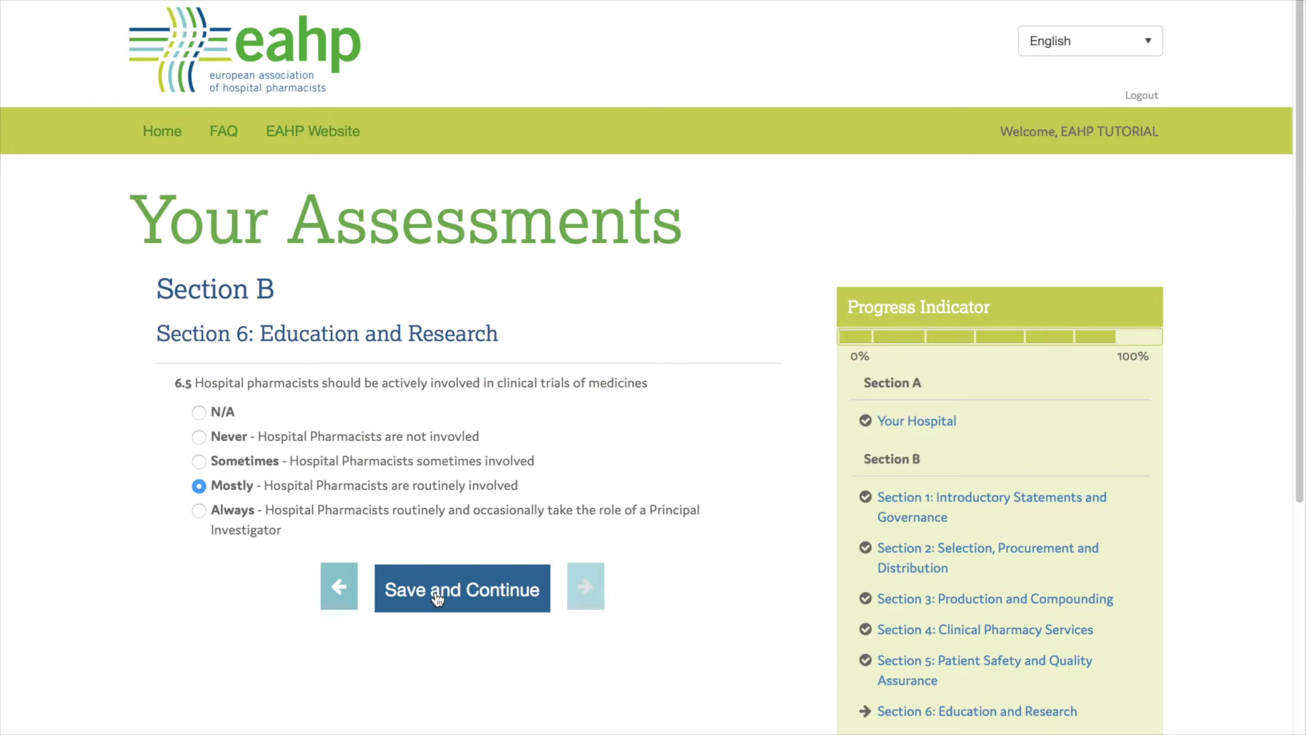
{"action": "left_click", "coordinate": [435, 592]}
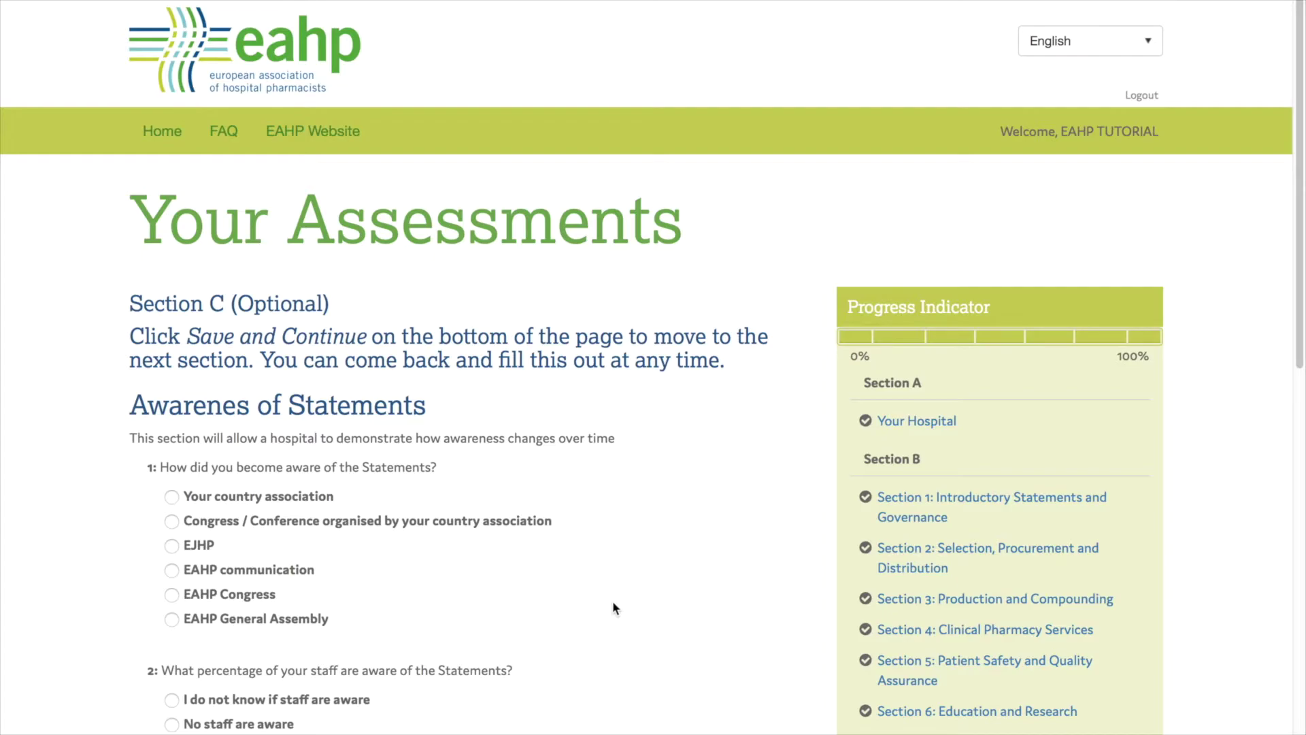
Skip optional Sections C and D and finish the assessment
{"action": "scroll", "coordinate": [613, 601], "scroll_direction": "down", "scroll_amount": 12}
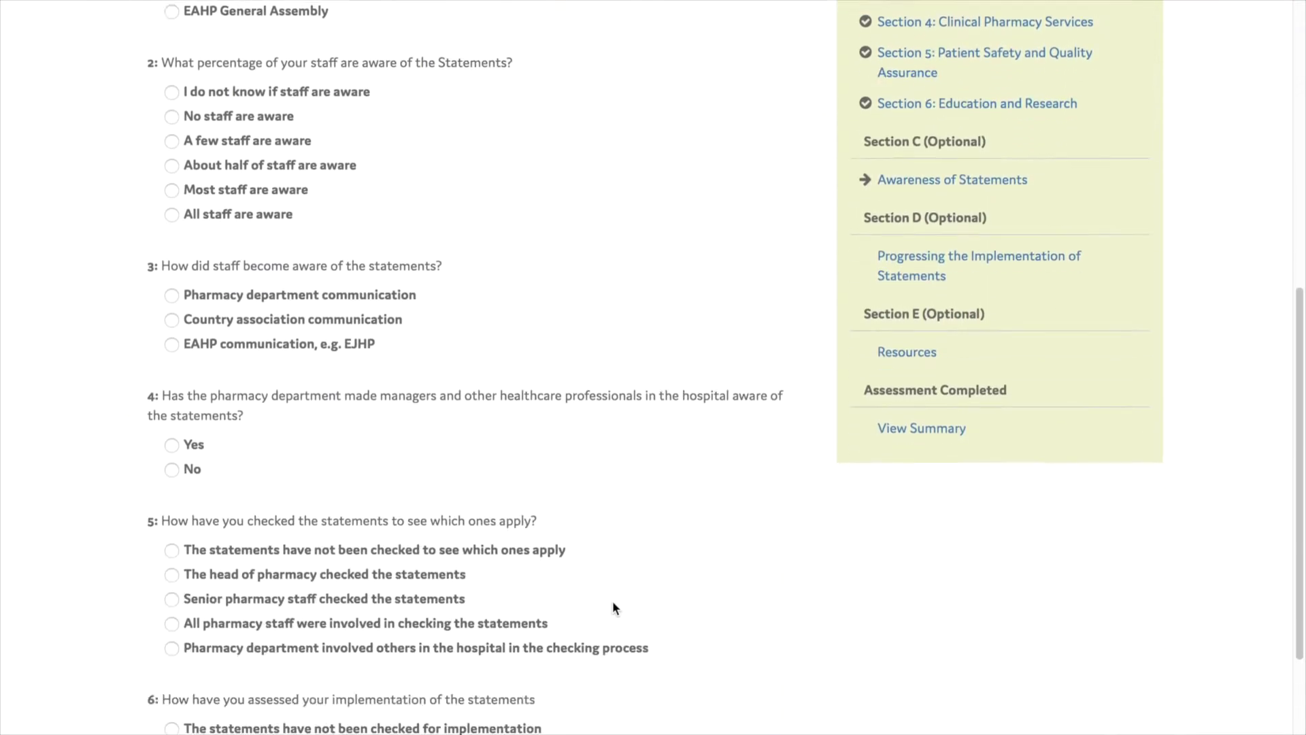
{"action": "left_click", "coordinate": [454, 647]}
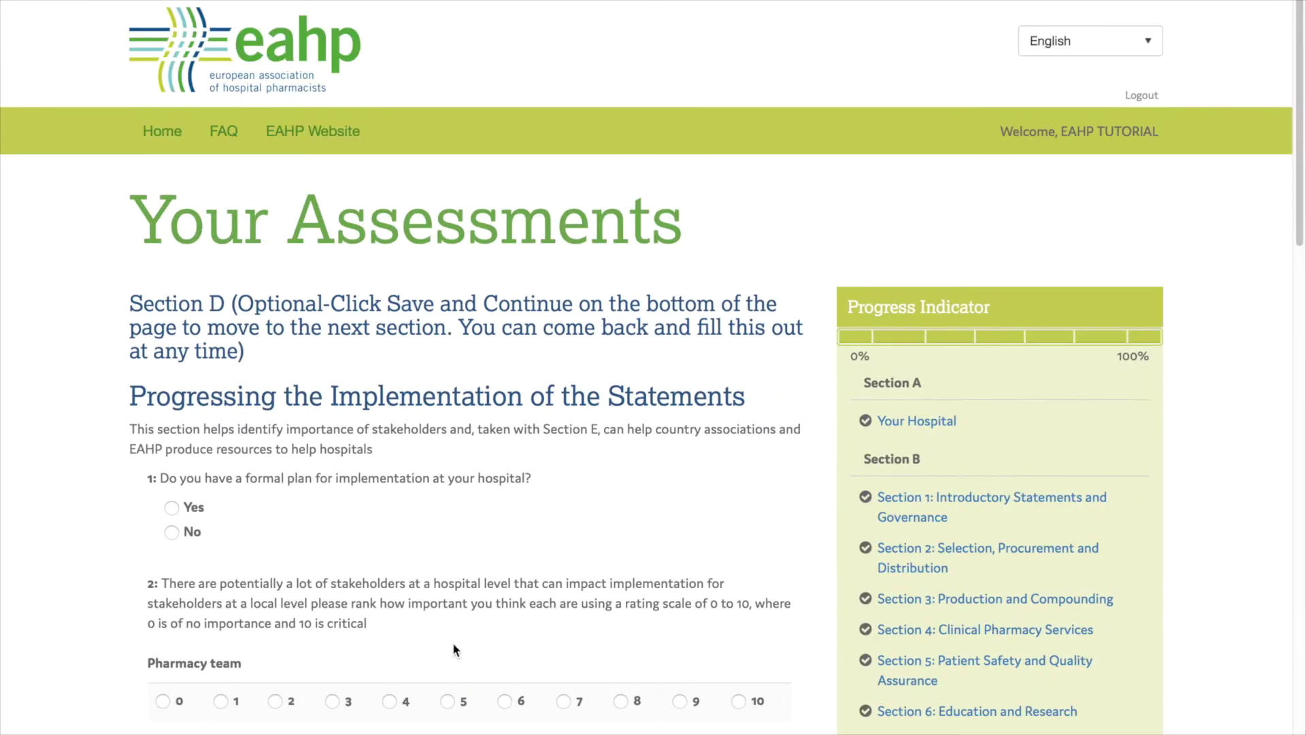
{"action": "scroll", "coordinate": [453, 646], "scroll_direction": "down", "scroll_amount": 8}
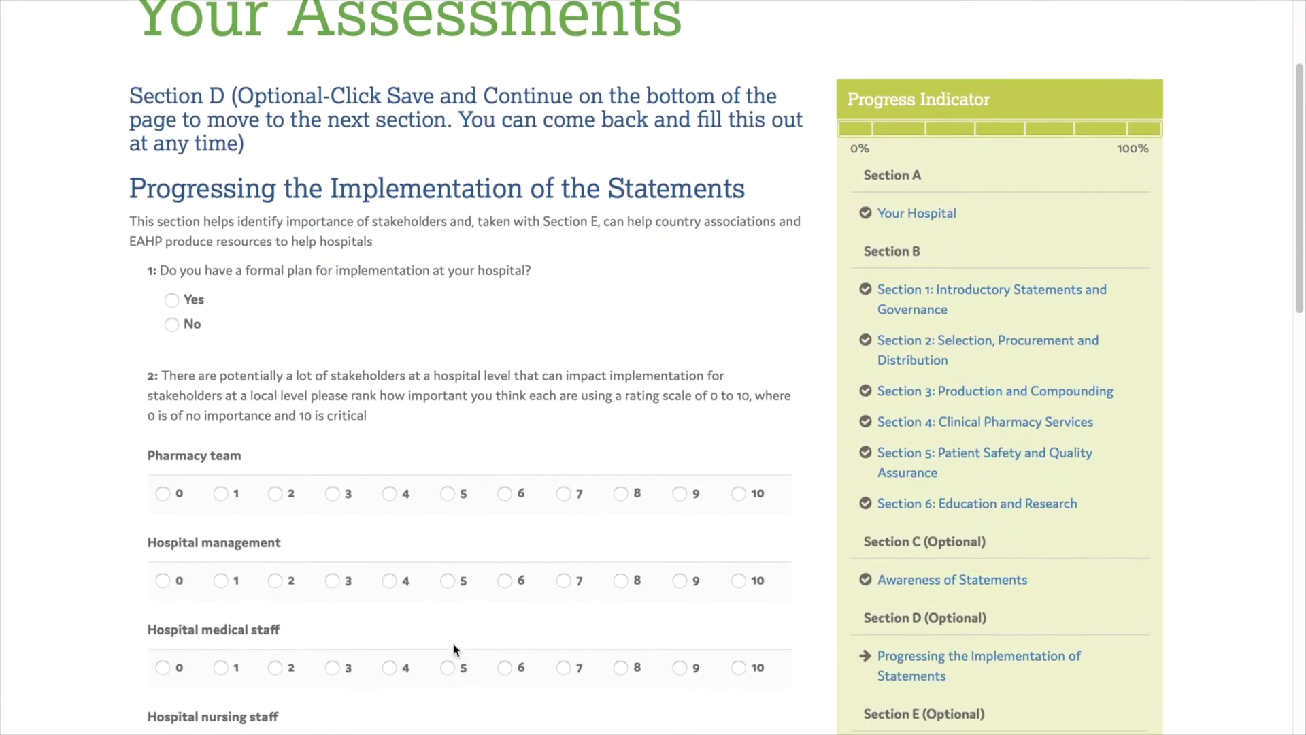
{"action": "scroll", "coordinate": [455, 647], "scroll_direction": "down", "scroll_amount": 13}
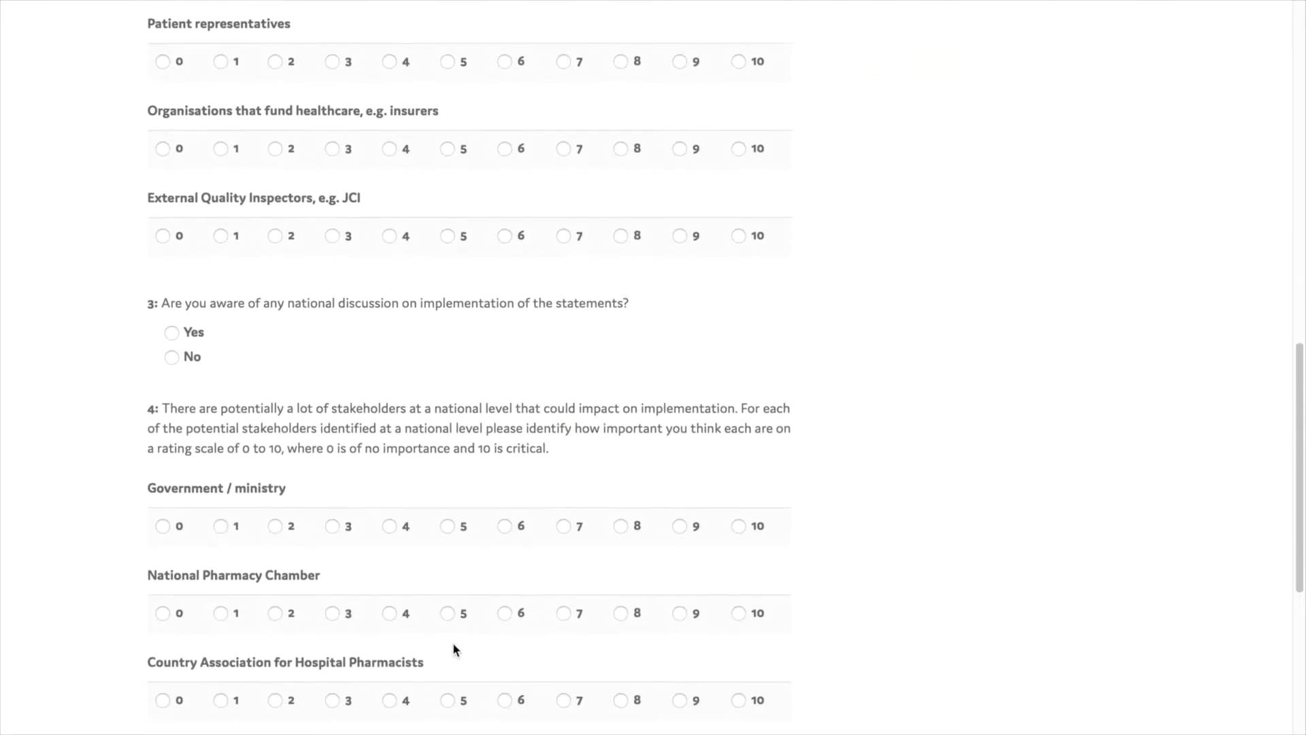
{"action": "scroll", "coordinate": [452, 642], "scroll_direction": "down", "scroll_amount": 10}
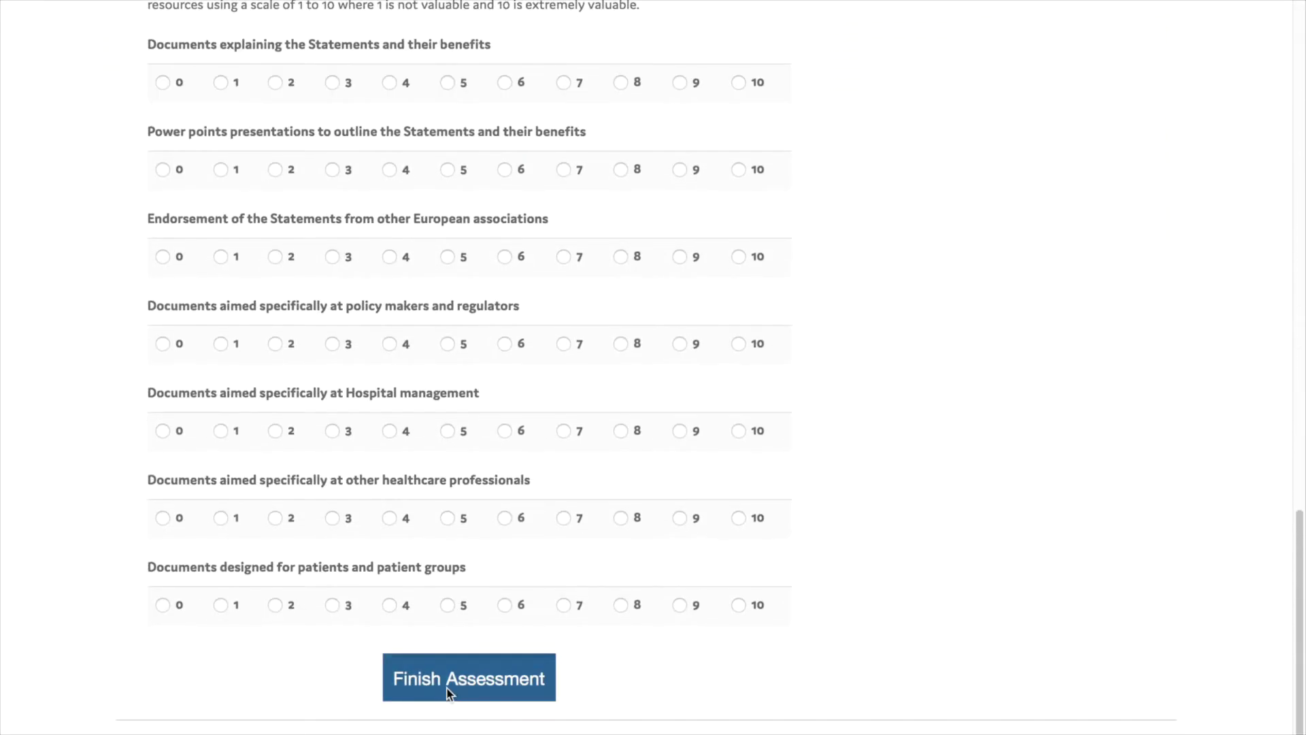
{"action": "left_click", "coordinate": [449, 693]}
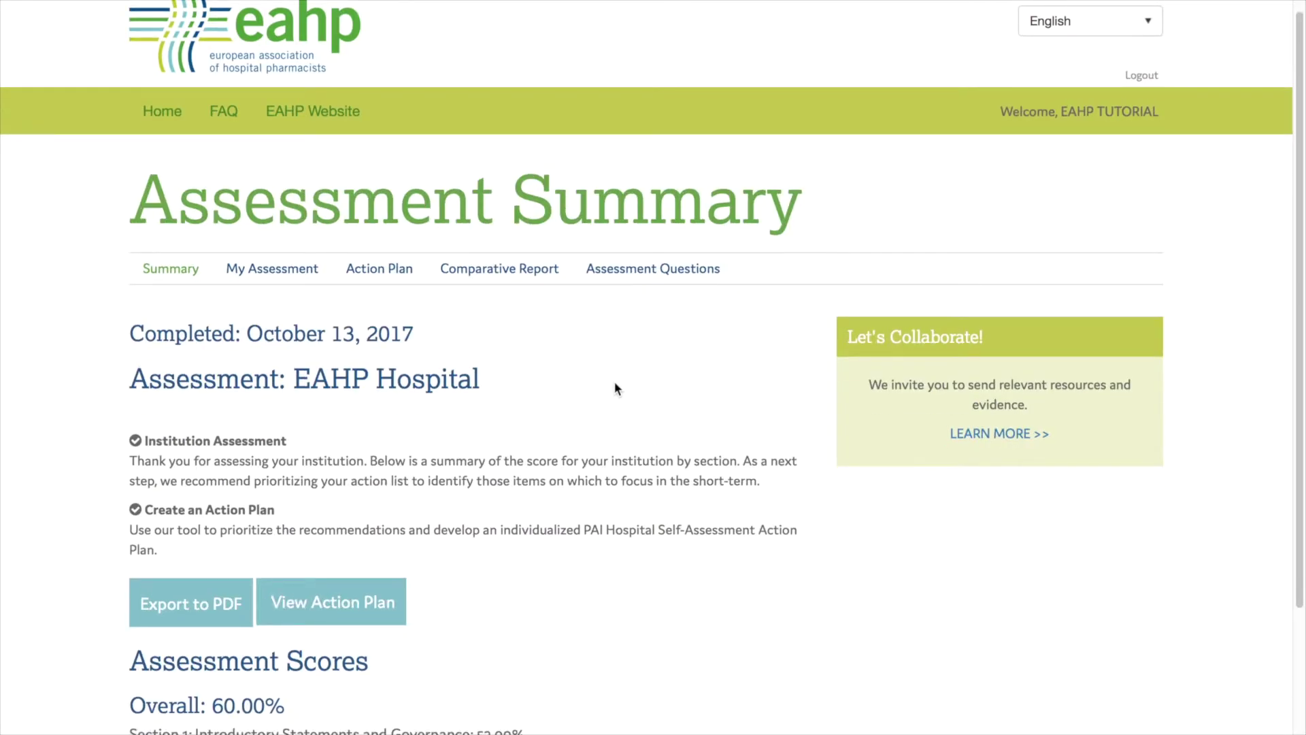
Create an action plan from the EAHP Hospital Assessment Summary
{"action": "scroll", "coordinate": [616, 388], "scroll_direction": "down", "scroll_amount": 3}
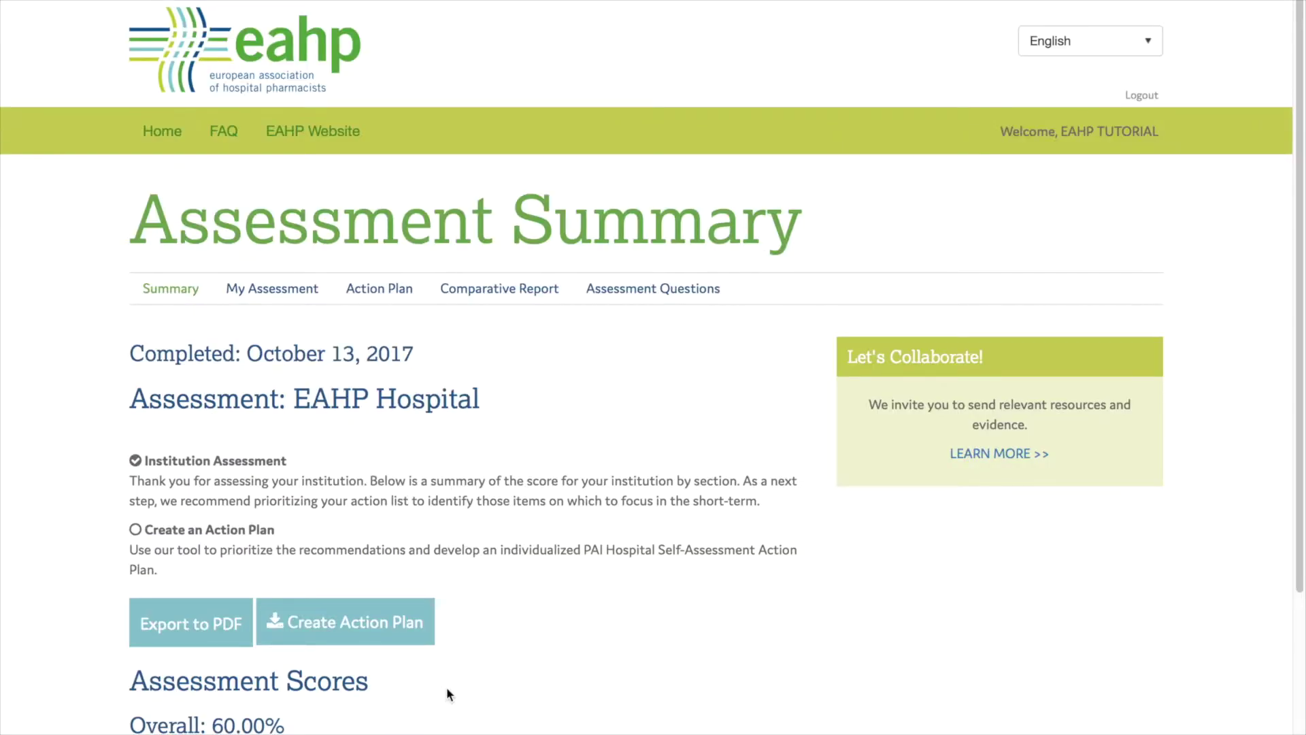
{"action": "left_click", "coordinate": [348, 625]}
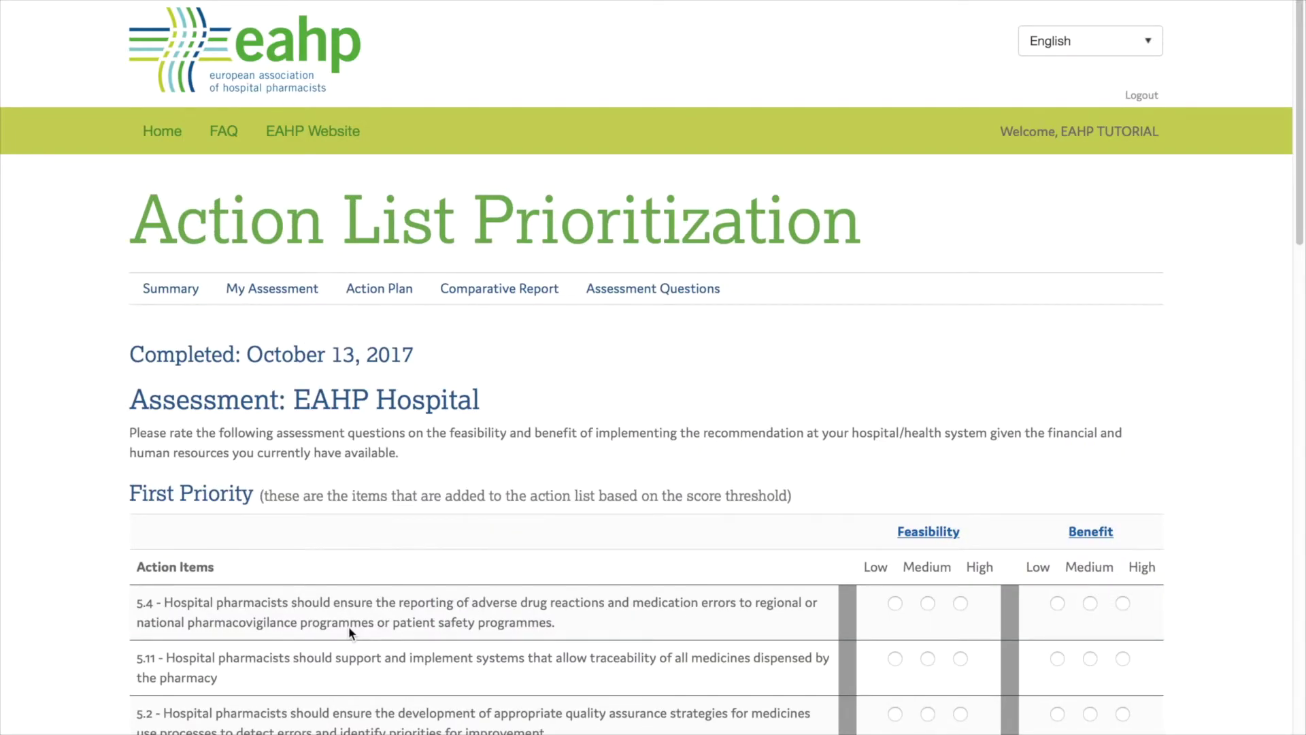
Rate 5.4 benefit Medium; 5.11 High/High; 5.2 Medium/Medium; 4.8 feasibility Medium, benefit High
{"action": "scroll", "coordinate": [1246, 484], "scroll_direction": "down", "scroll_amount": 20}
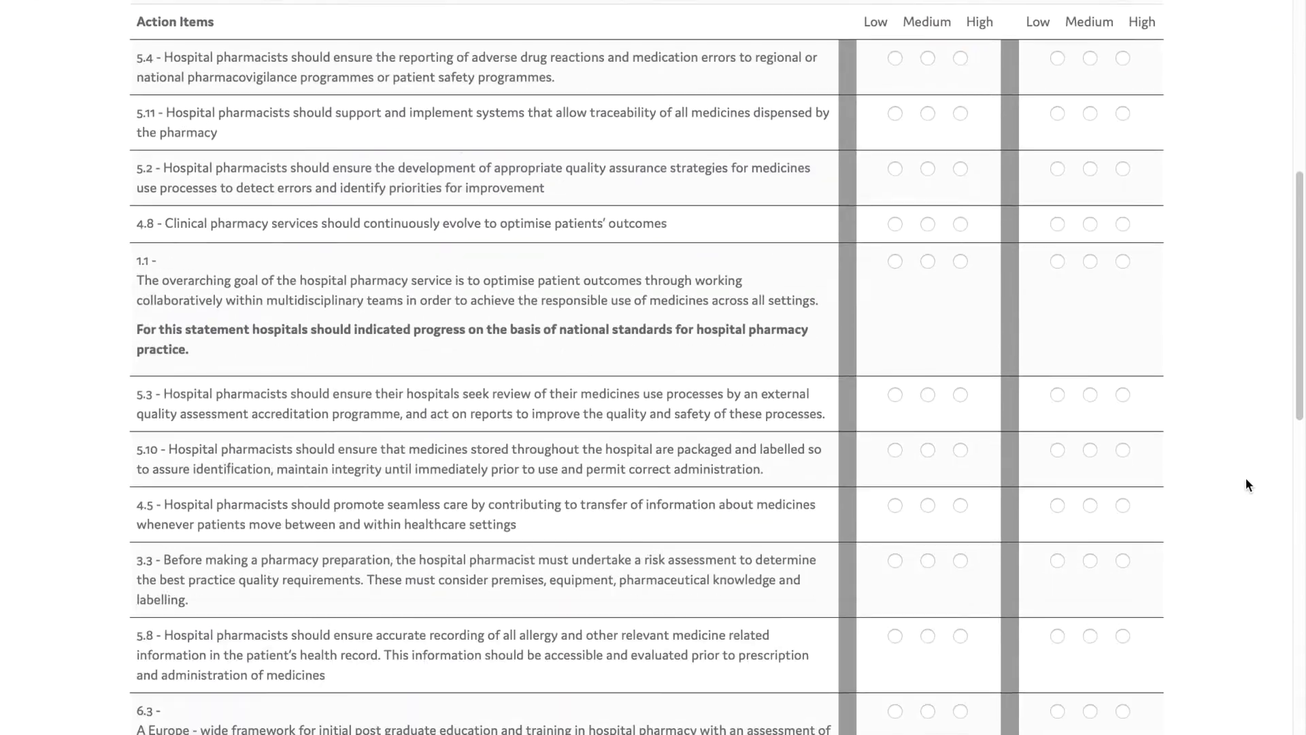
{"action": "scroll", "coordinate": [1246, 484], "scroll_direction": "down", "scroll_amount": 2}
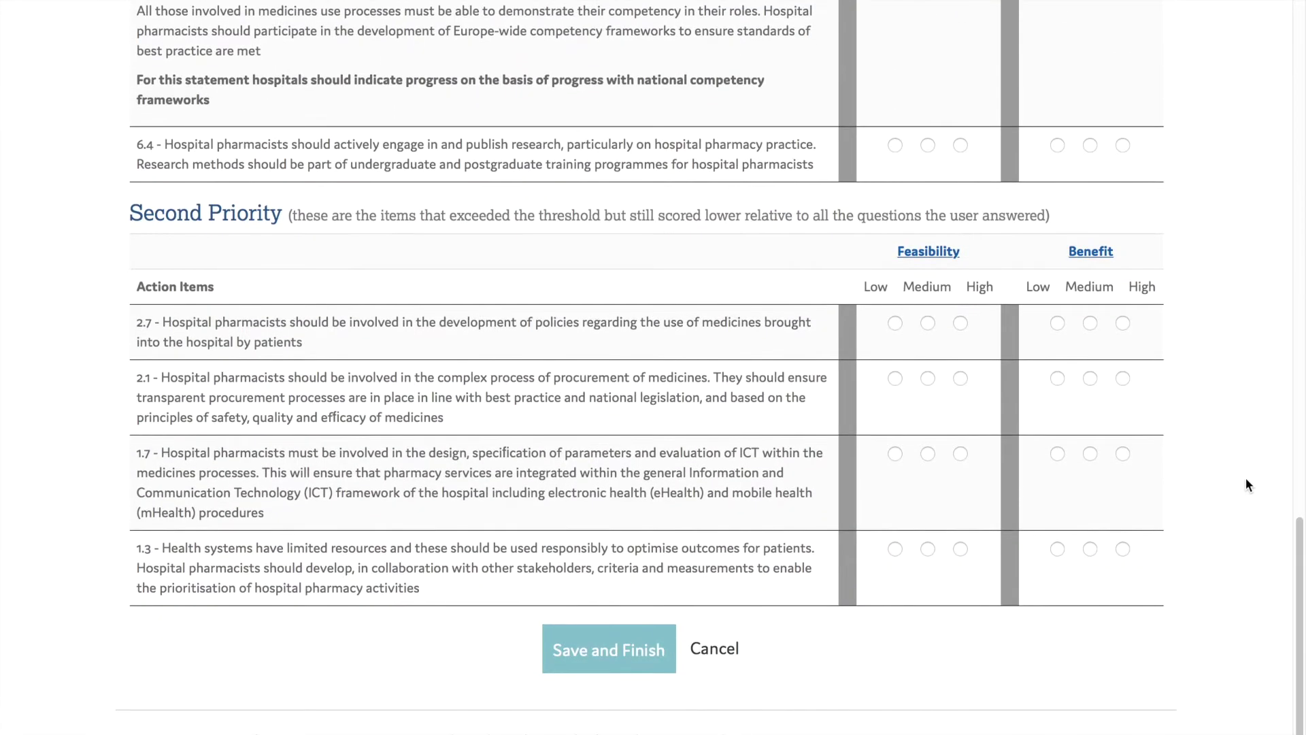
{"action": "scroll", "coordinate": [1246, 485], "scroll_direction": "up", "scroll_amount": 20}
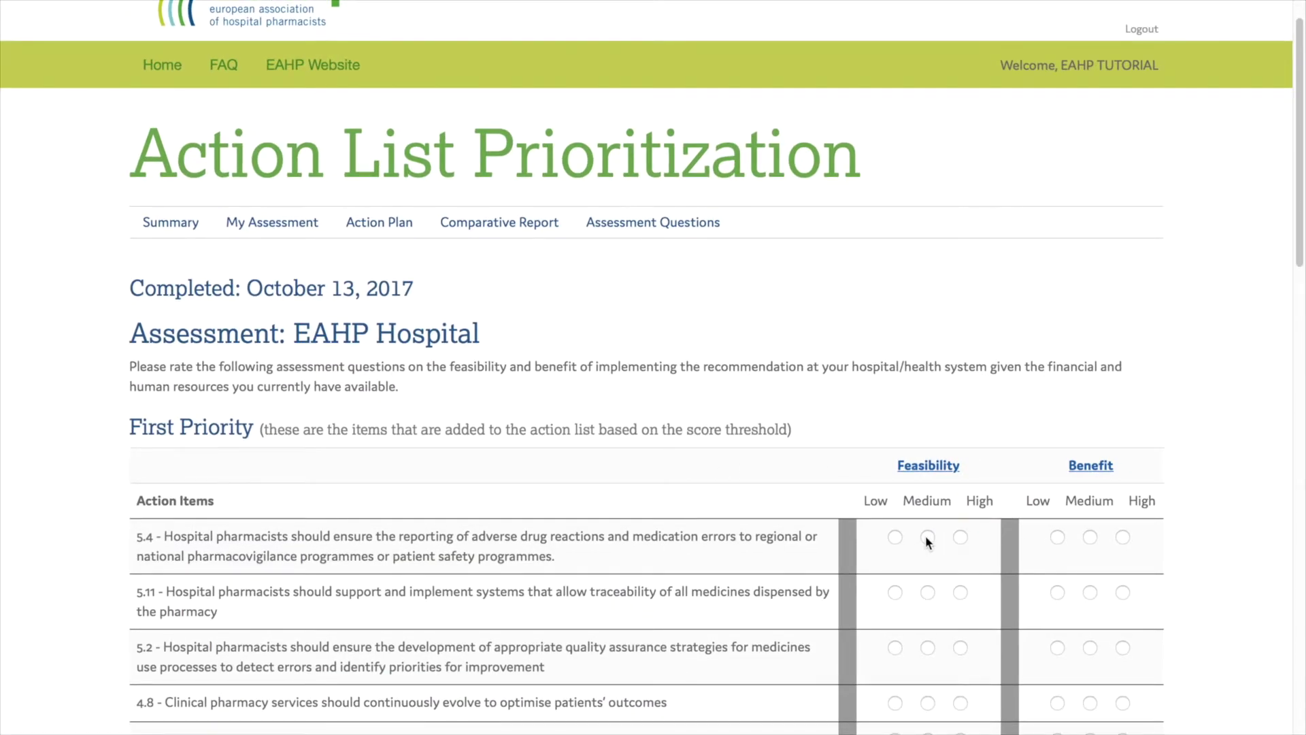
{"action": "left_click", "coordinate": [1090, 537]}
{"action": "left_click", "coordinate": [960, 592]}
{"action": "left_click", "coordinate": [1121, 593]}
{"action": "left_click", "coordinate": [929, 647]}
{"action": "left_click", "coordinate": [1090, 648]}
{"action": "left_click", "coordinate": [929, 703]}
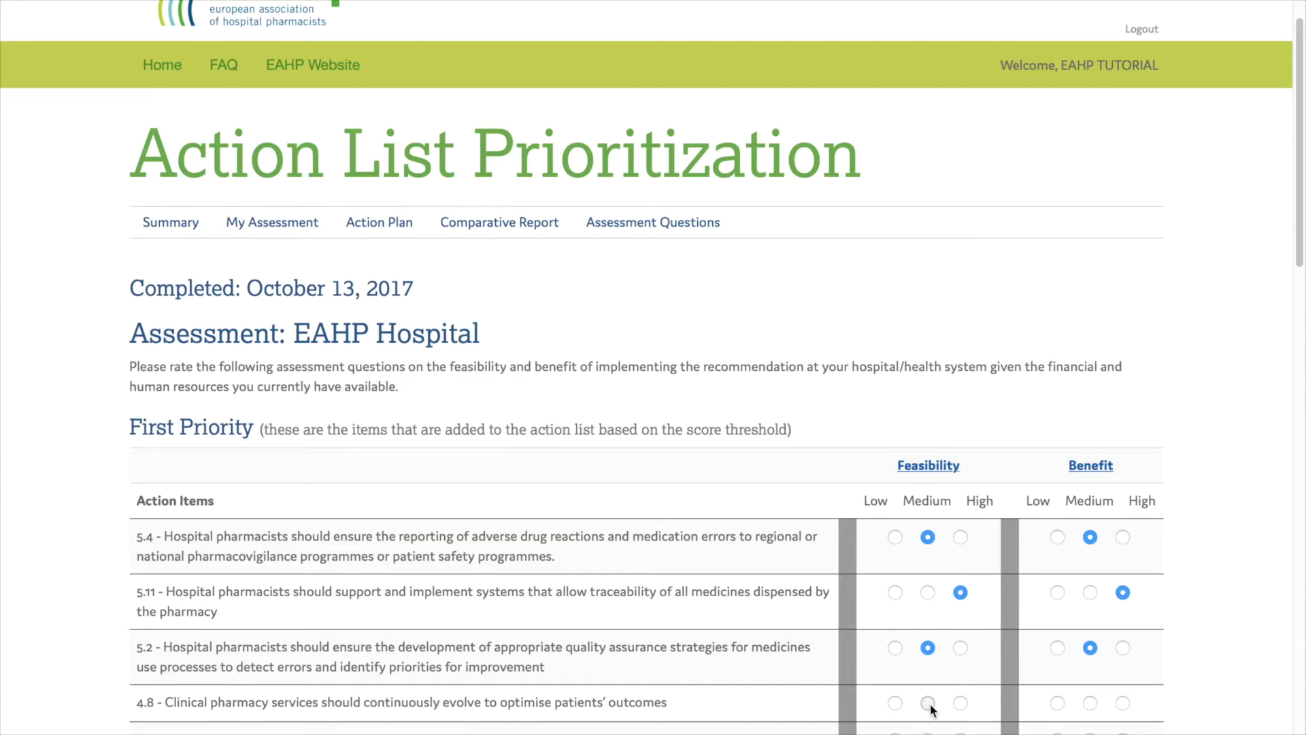
{"action": "left_click", "coordinate": [1123, 702]}
Rate 5.3 Medium/Medium, 1.7 Medium/Low and 1.3 Medium/Medium, then save and finish
{"action": "scroll", "coordinate": [997, 709], "scroll_direction": "down", "scroll_amount": 5}
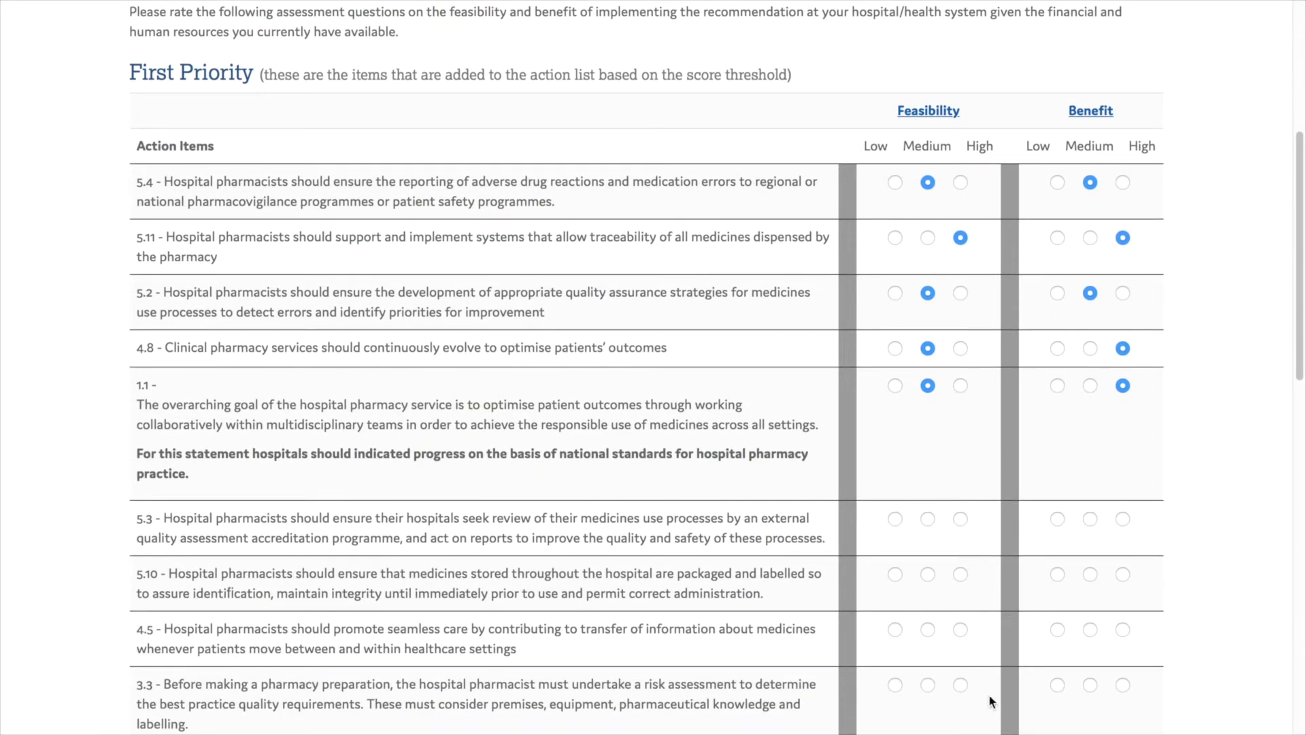
{"action": "left_click", "coordinate": [927, 519]}
{"action": "left_click", "coordinate": [1089, 519]}
{"action": "scroll", "coordinate": [1071, 592], "scroll_direction": "down", "scroll_amount": 10}
{"action": "left_click", "coordinate": [1057, 665]}
{"action": "left_click", "coordinate": [927, 666]}
{"action": "scroll", "coordinate": [973, 670], "scroll_direction": "down", "scroll_amount": 1}
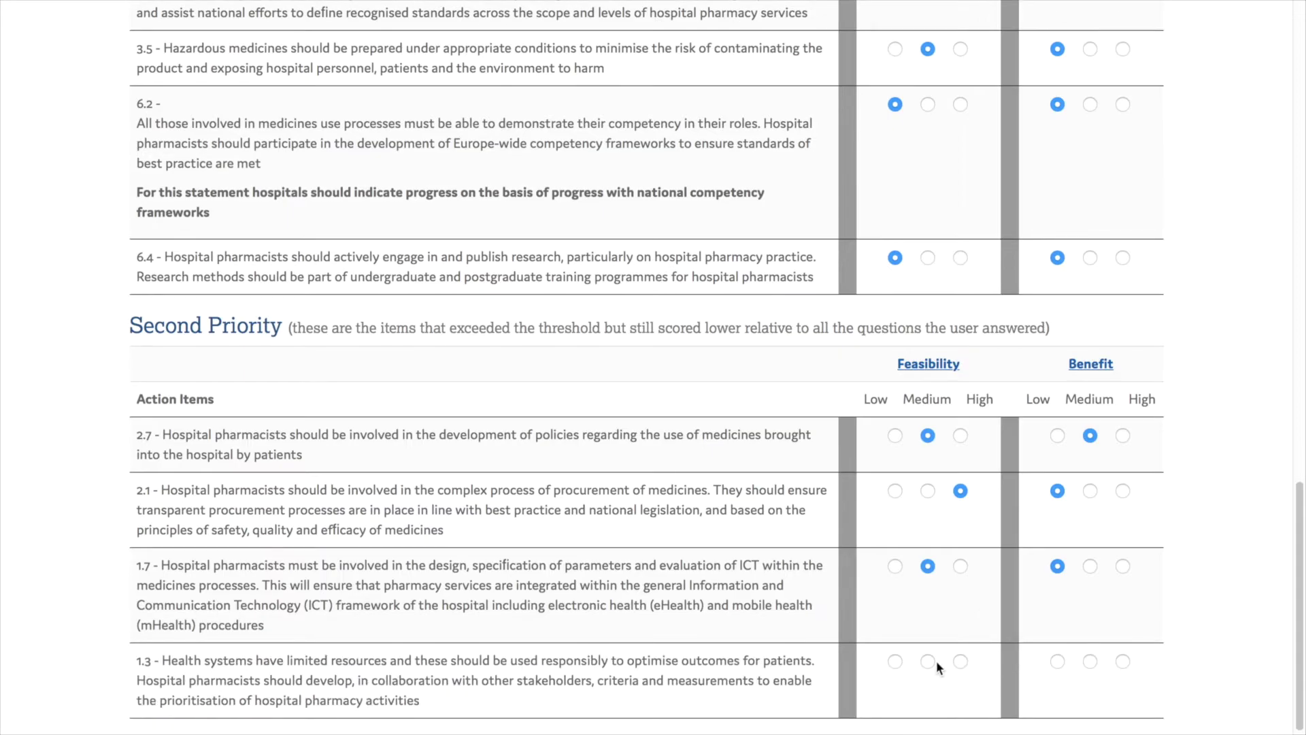
{"action": "left_click", "coordinate": [928, 662]}
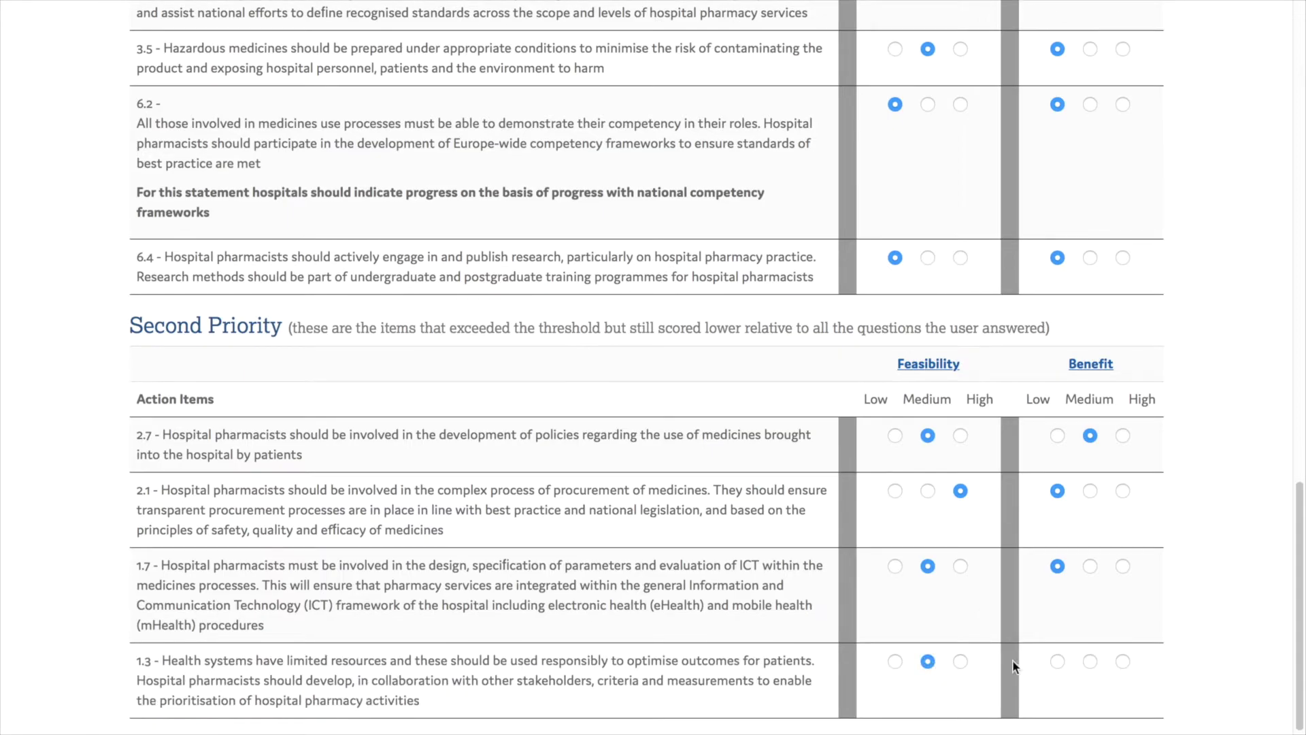
{"action": "left_click", "coordinate": [1091, 662]}
{"action": "scroll", "coordinate": [858, 615], "scroll_direction": "down", "scroll_amount": 2}
{"action": "left_click", "coordinate": [623, 663]}
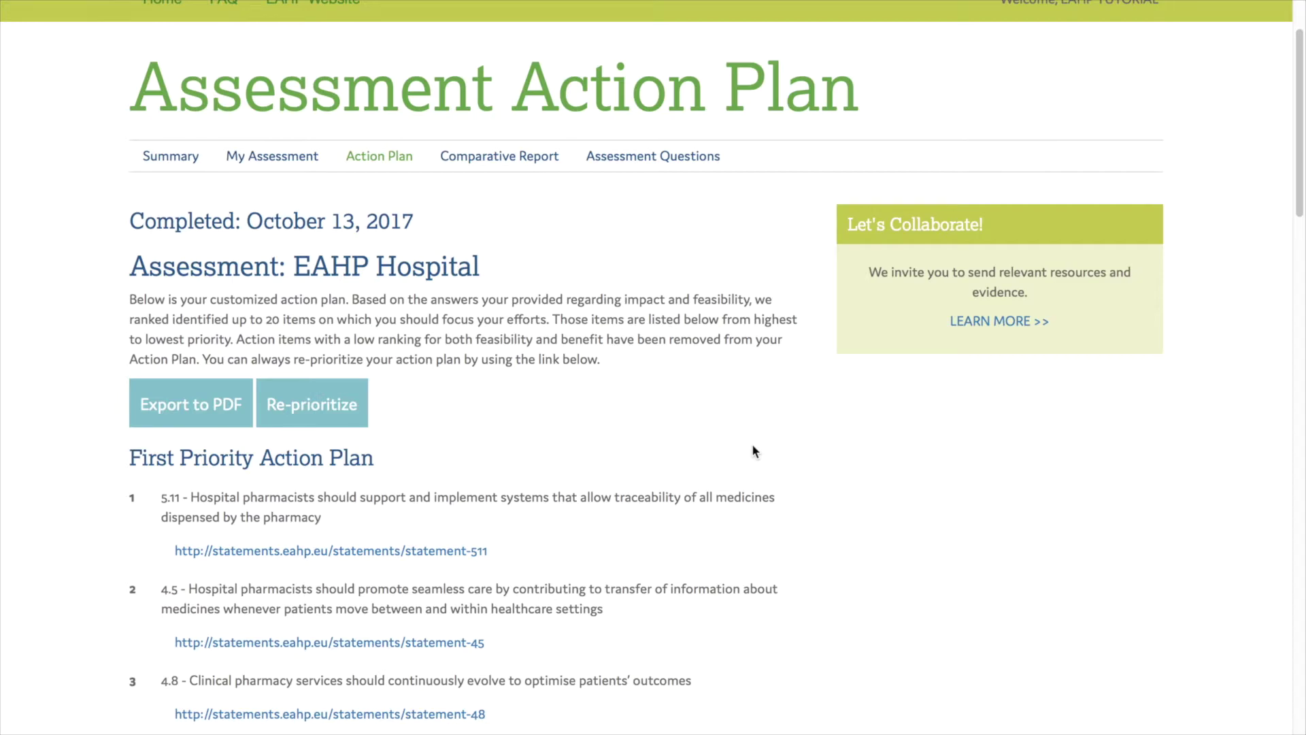
Follow the statement 1.1 link under the action plan's fourth item
{"action": "scroll", "coordinate": [752, 449], "scroll_direction": "down", "scroll_amount": 3}
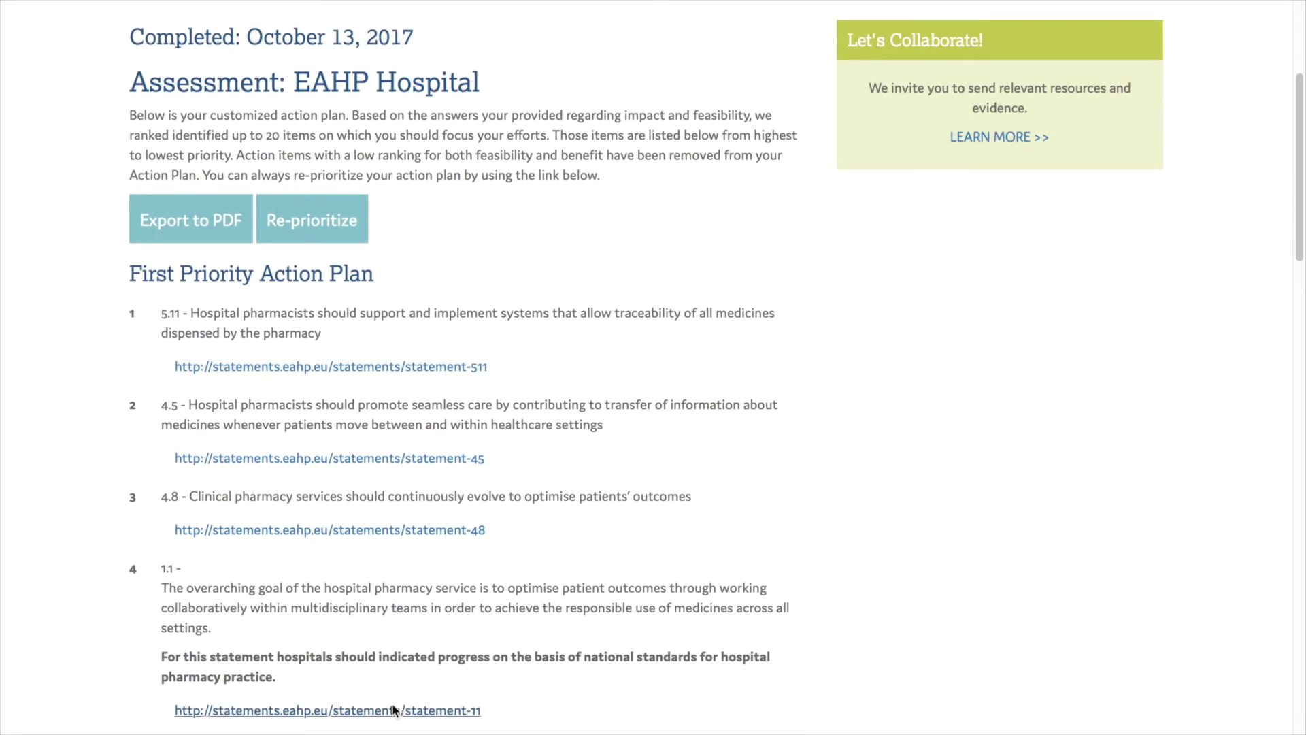
{"action": "left_click", "coordinate": [398, 710]}
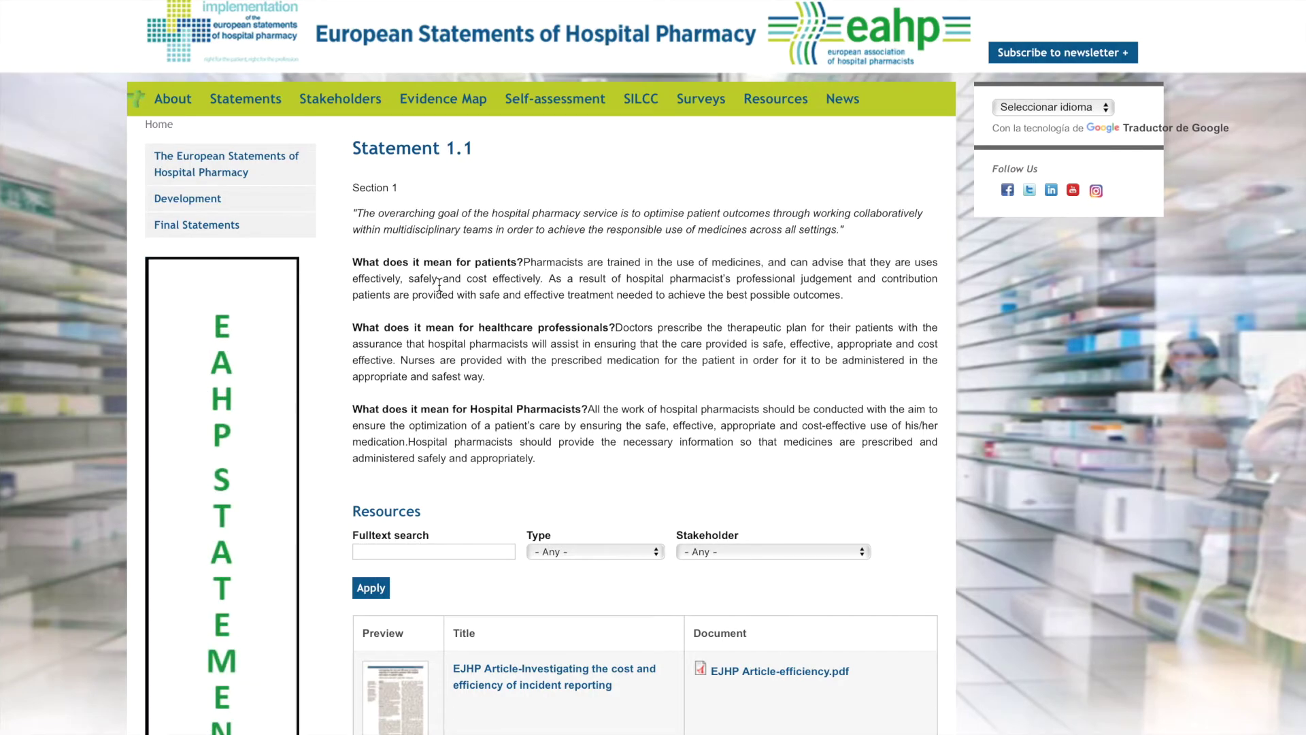
Review the Statement 1.1 resources table, then go to the assessment's Comparative Report
{"action": "scroll", "coordinate": [440, 286], "scroll_direction": "down", "scroll_amount": 15}
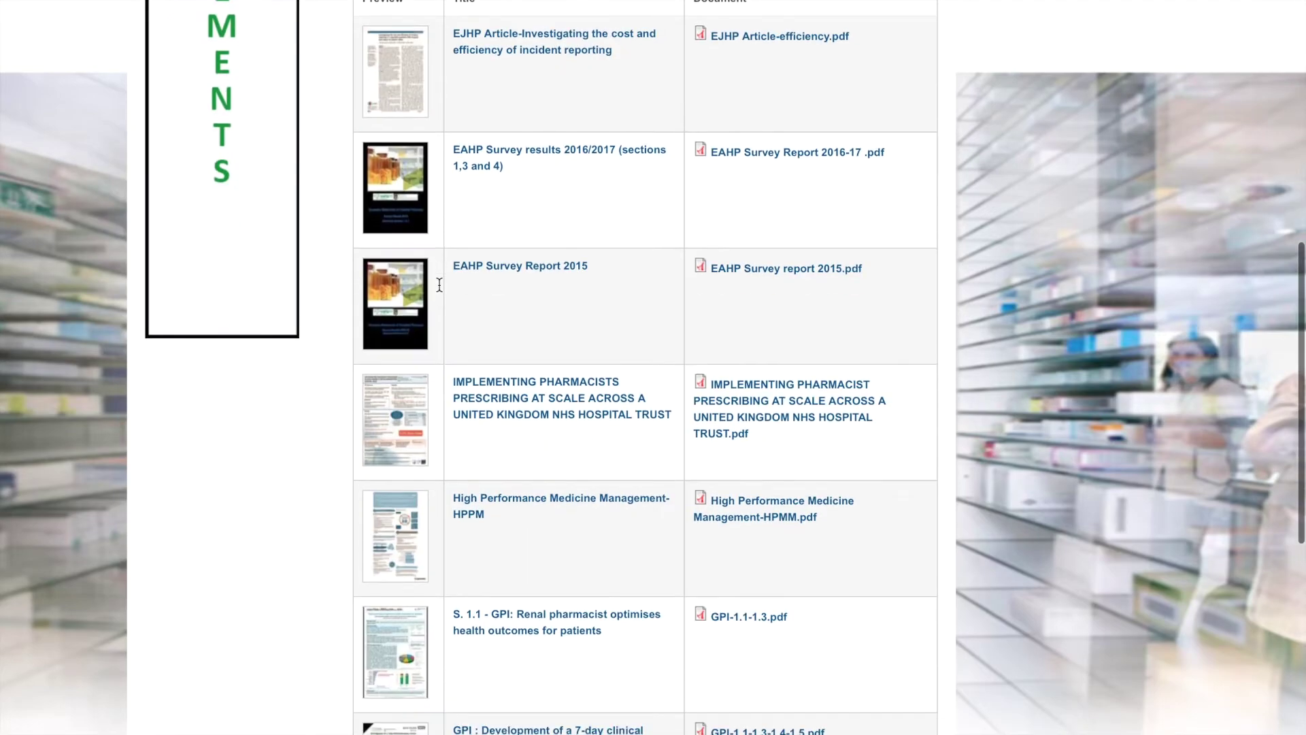
{"action": "scroll", "coordinate": [438, 290], "scroll_direction": "up", "scroll_amount": 8}
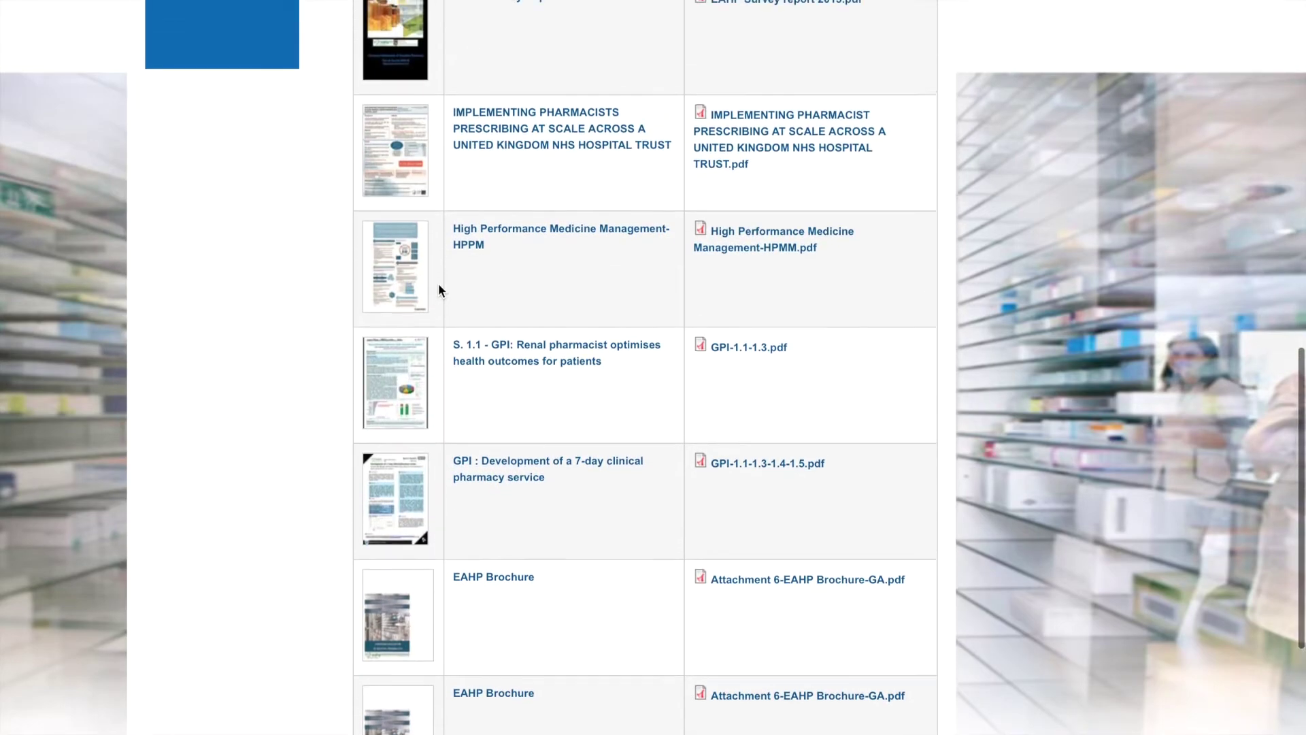
{"action": "scroll", "coordinate": [438, 283], "scroll_direction": "up", "scroll_amount": 8}
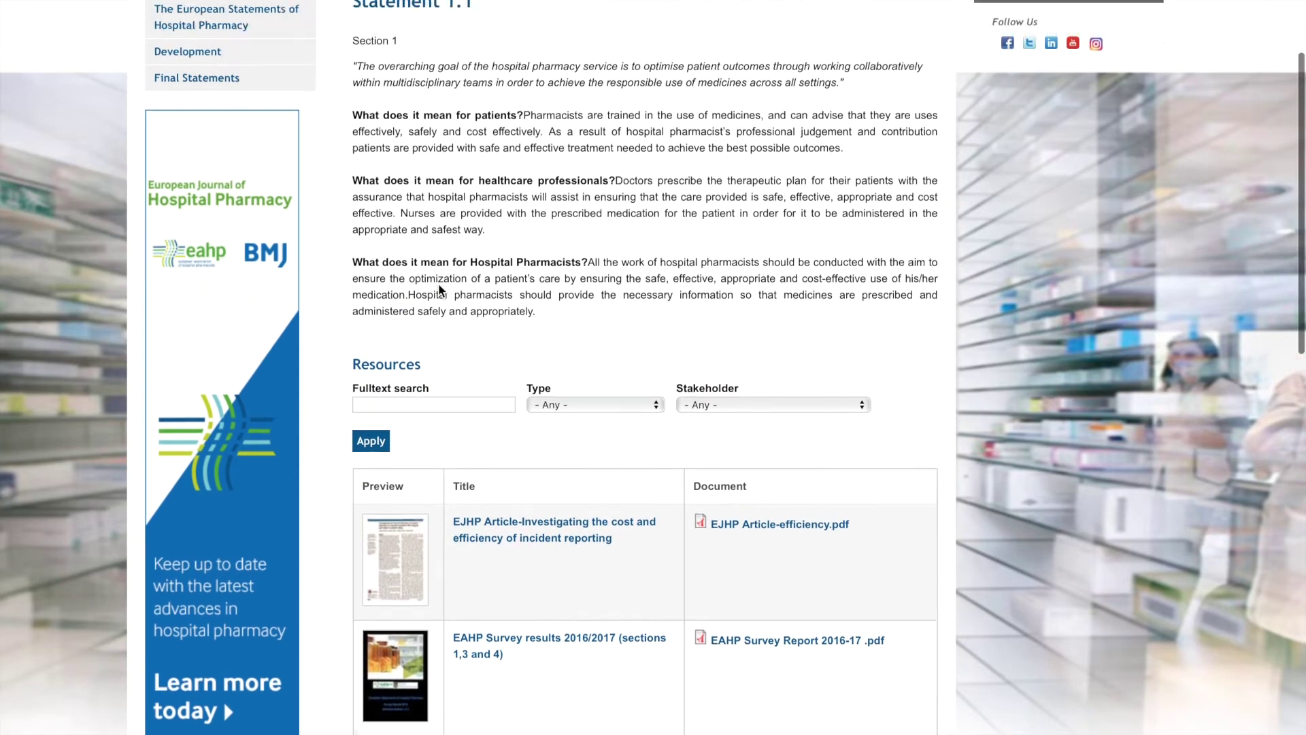
{"action": "scroll", "coordinate": [439, 285], "scroll_direction": "up", "scroll_amount": 1}
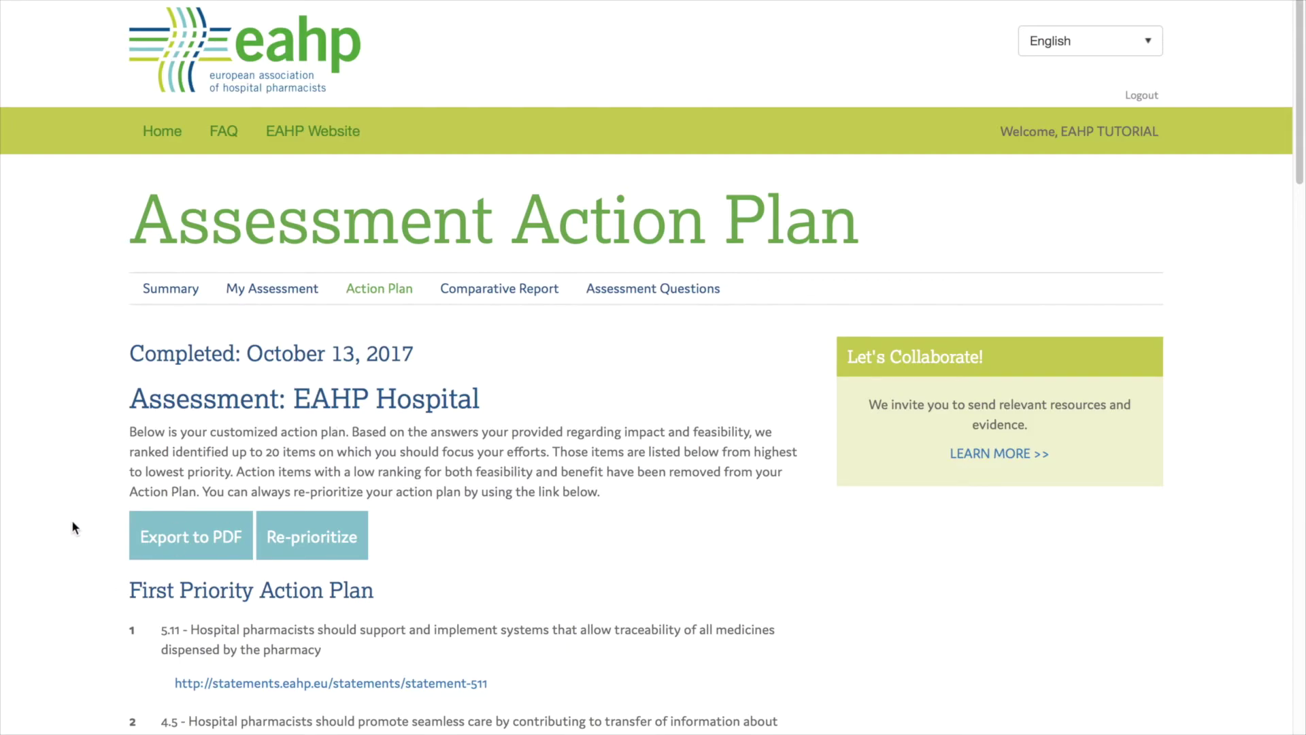
{"action": "left_click", "coordinate": [481, 289]}
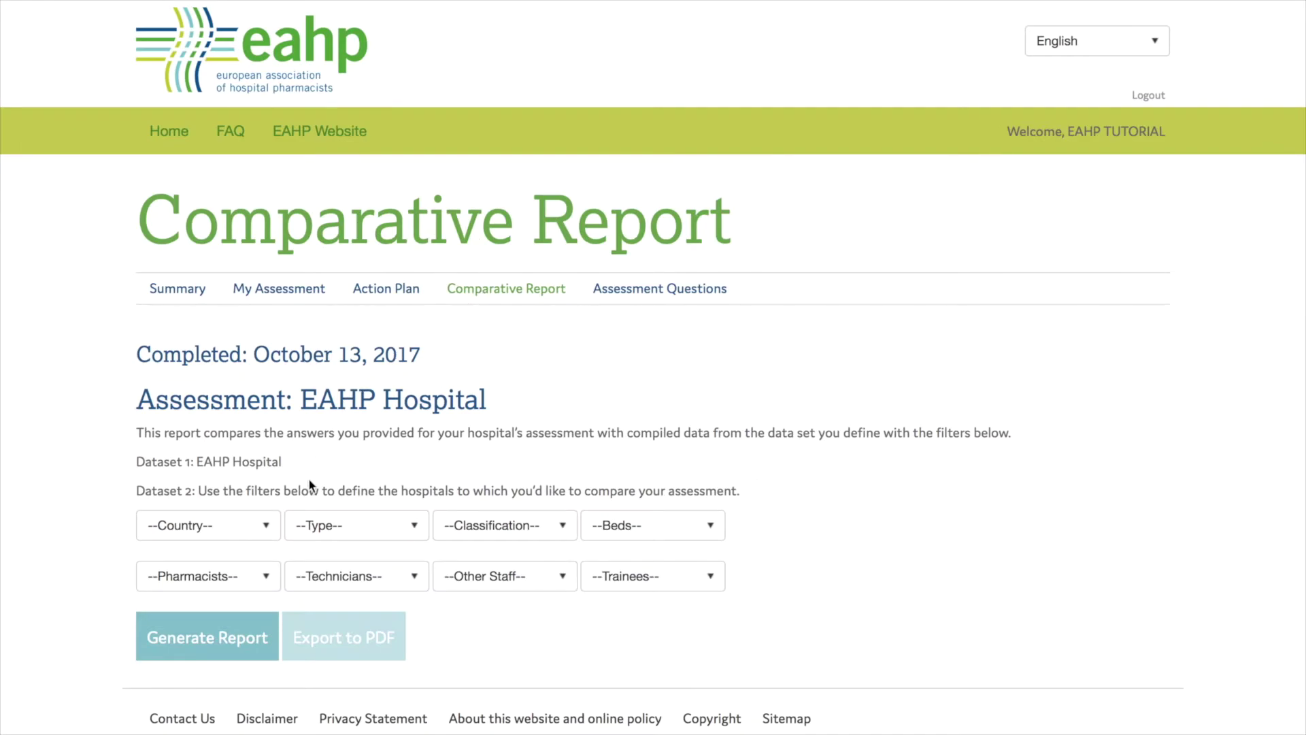
Look through the country, hospital type and bed count filter options without changing them
{"action": "left_click", "coordinate": [267, 525]}
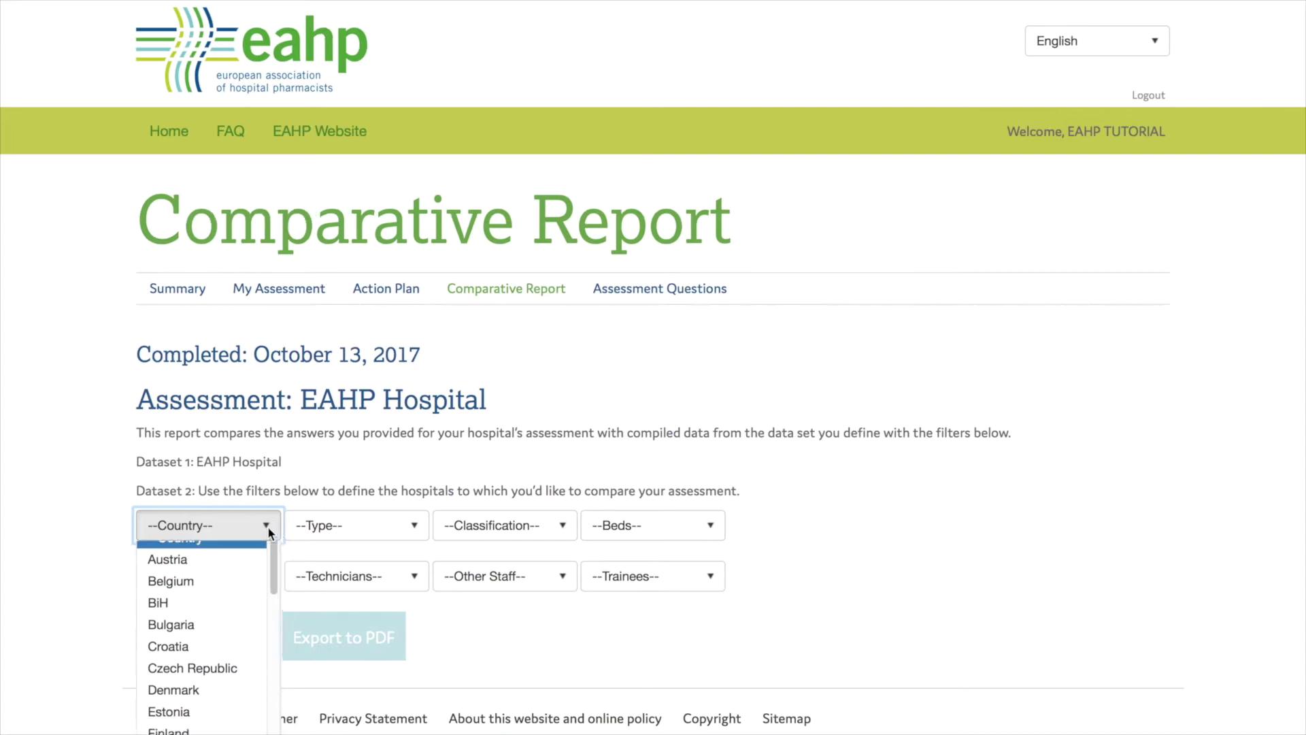
{"action": "left_click", "coordinate": [381, 523]}
{"action": "left_click", "coordinate": [381, 522]}
{"action": "left_click", "coordinate": [381, 523]}
{"action": "left_click", "coordinate": [608, 528]}
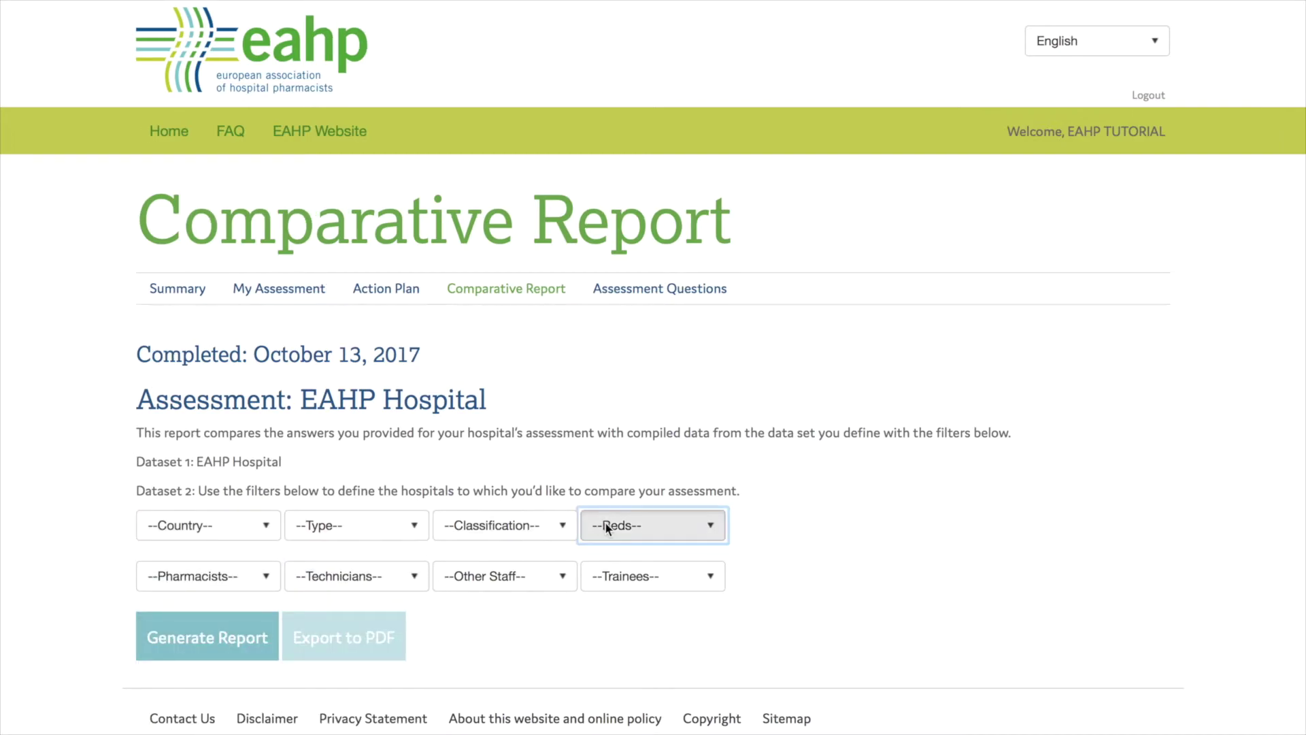
{"action": "left_click", "coordinate": [605, 523]}
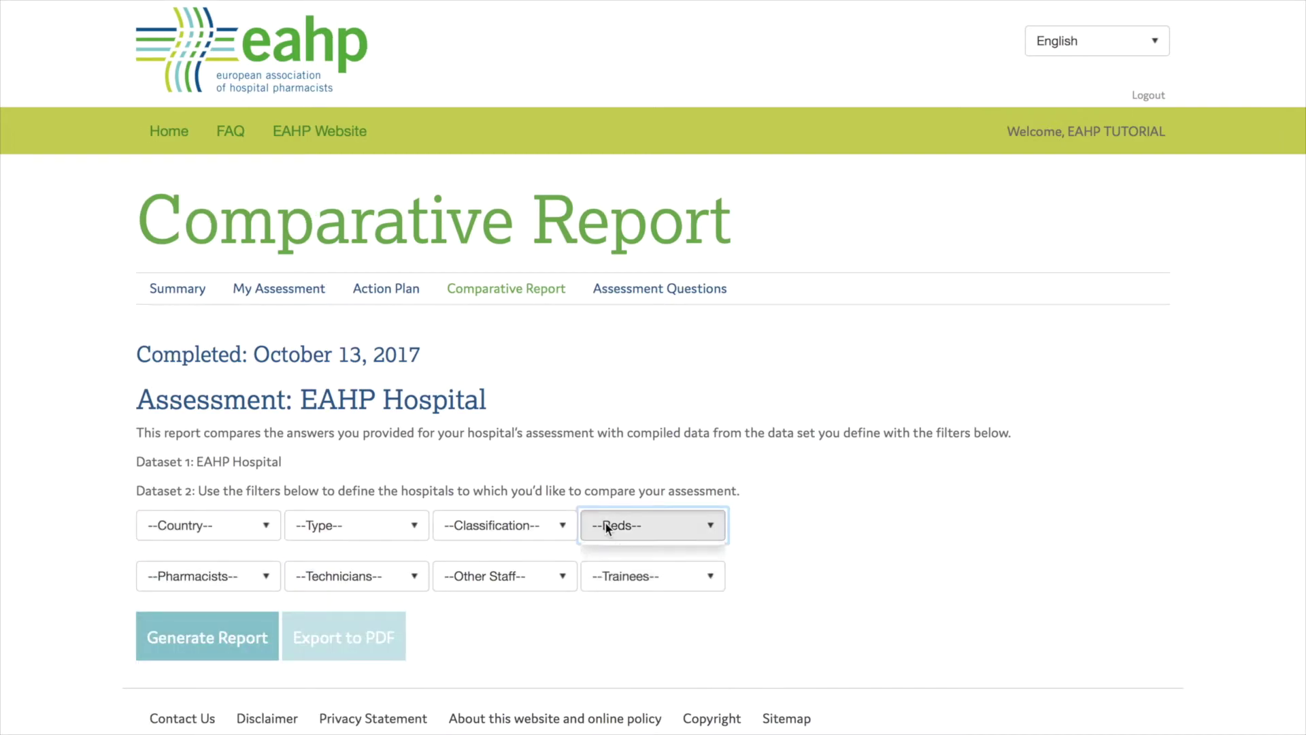
Generate the comparative report against Belgium, review it, then view the My Assessment answers
{"action": "left_click", "coordinate": [265, 527]}
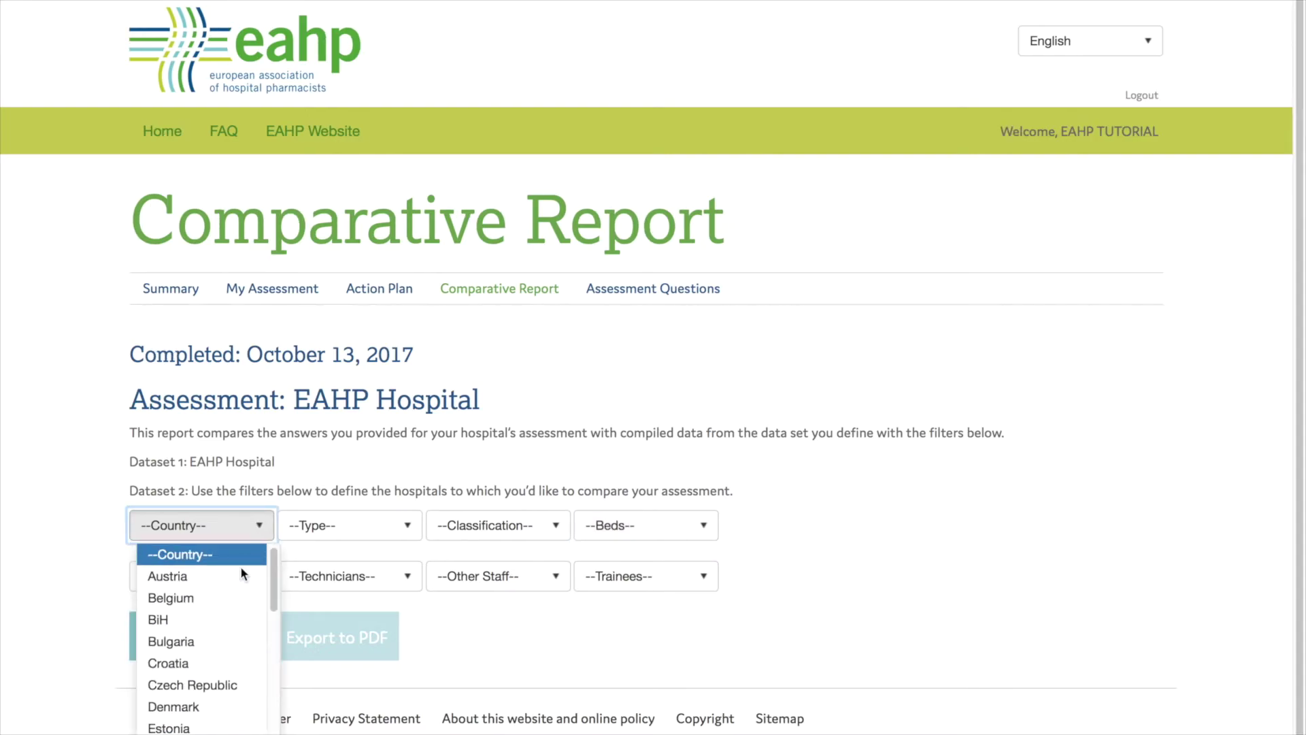
{"action": "left_click", "coordinate": [228, 596]}
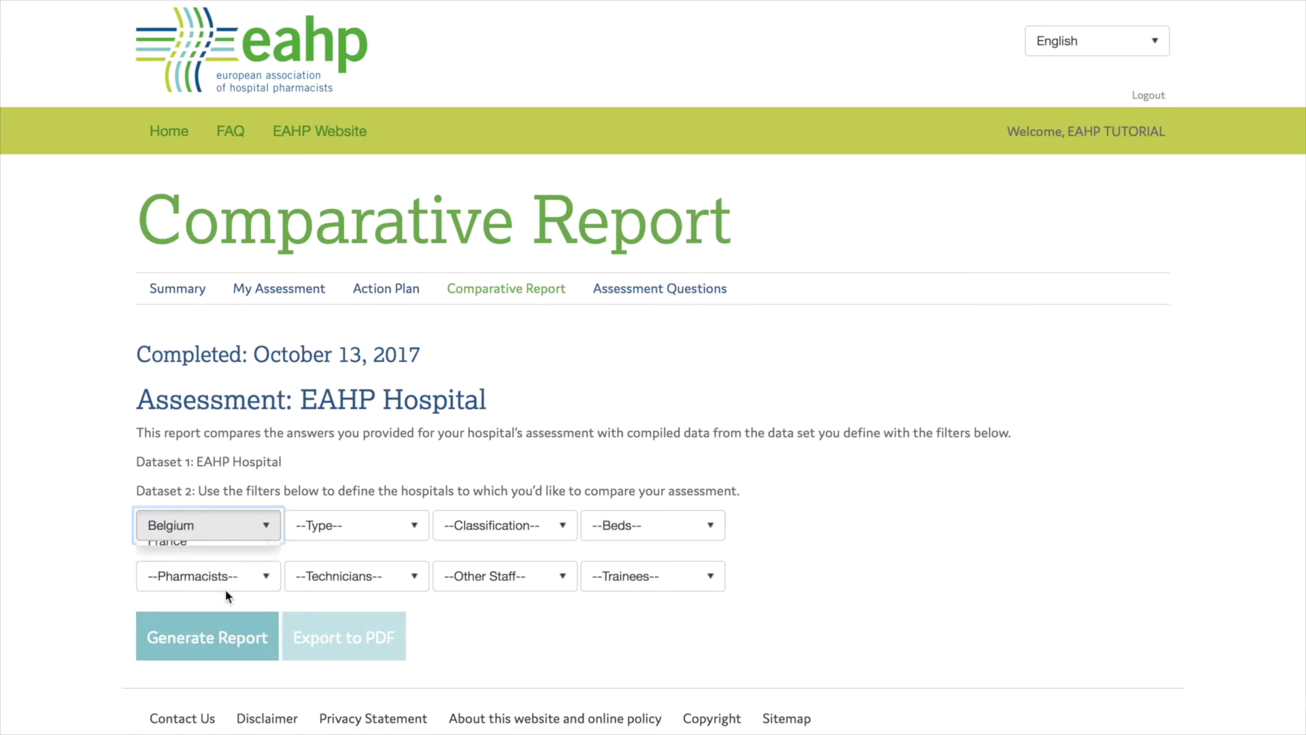
{"action": "left_click", "coordinate": [180, 646]}
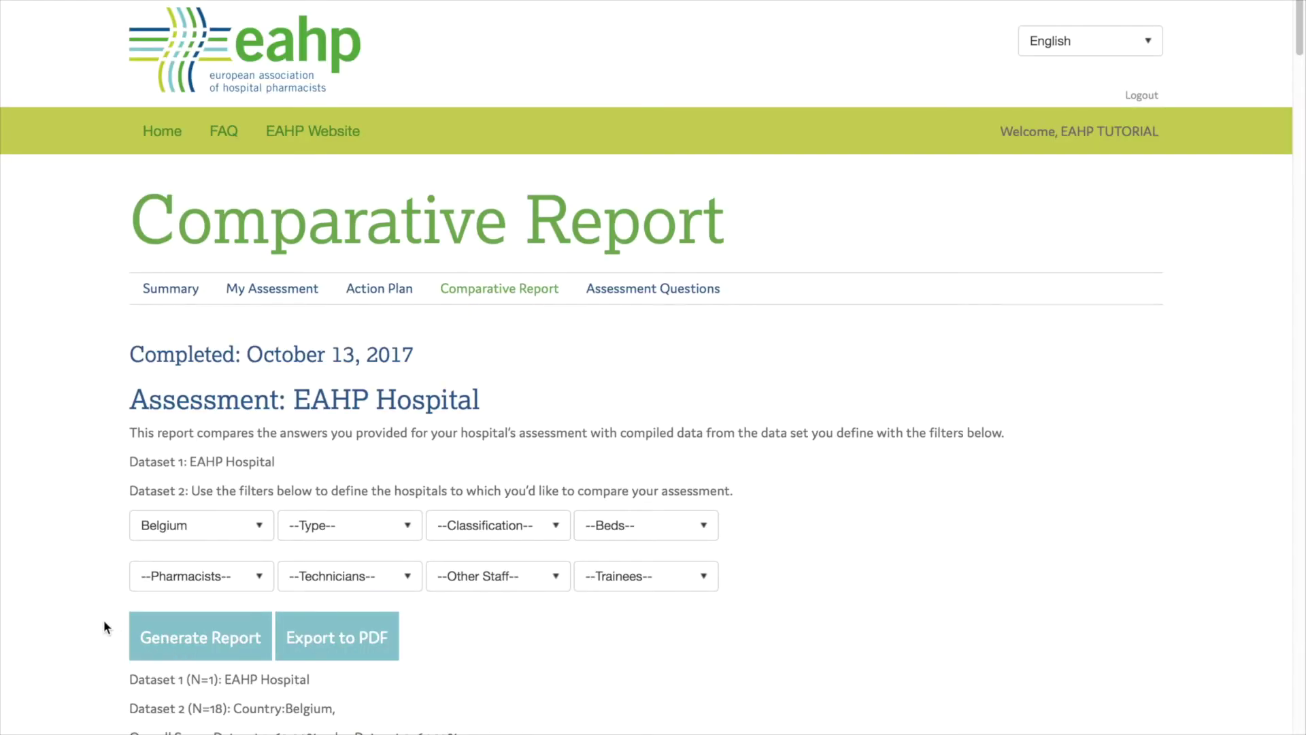
{"action": "scroll", "coordinate": [103, 619], "scroll_direction": "down", "scroll_amount": 6}
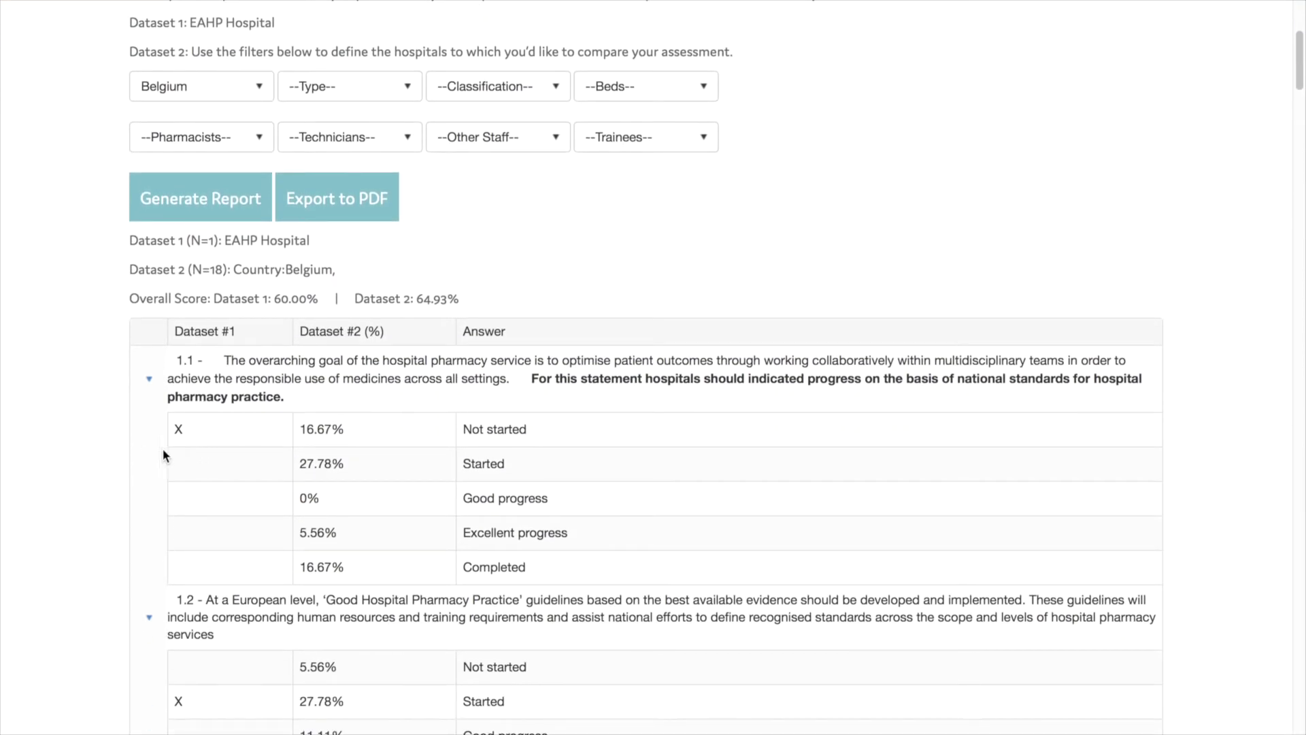
{"action": "scroll", "coordinate": [129, 460], "scroll_direction": "down", "scroll_amount": 3}
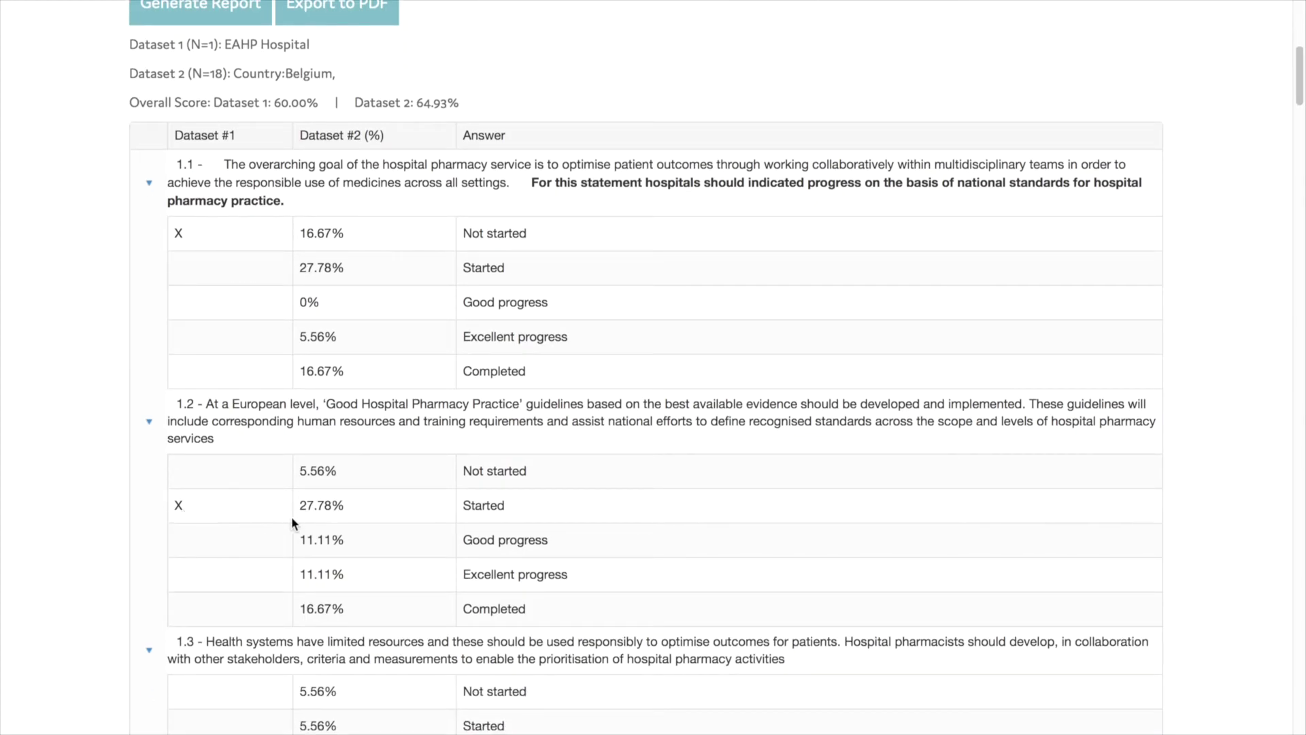
{"action": "scroll", "coordinate": [106, 539], "scroll_direction": "down", "scroll_amount": 2}
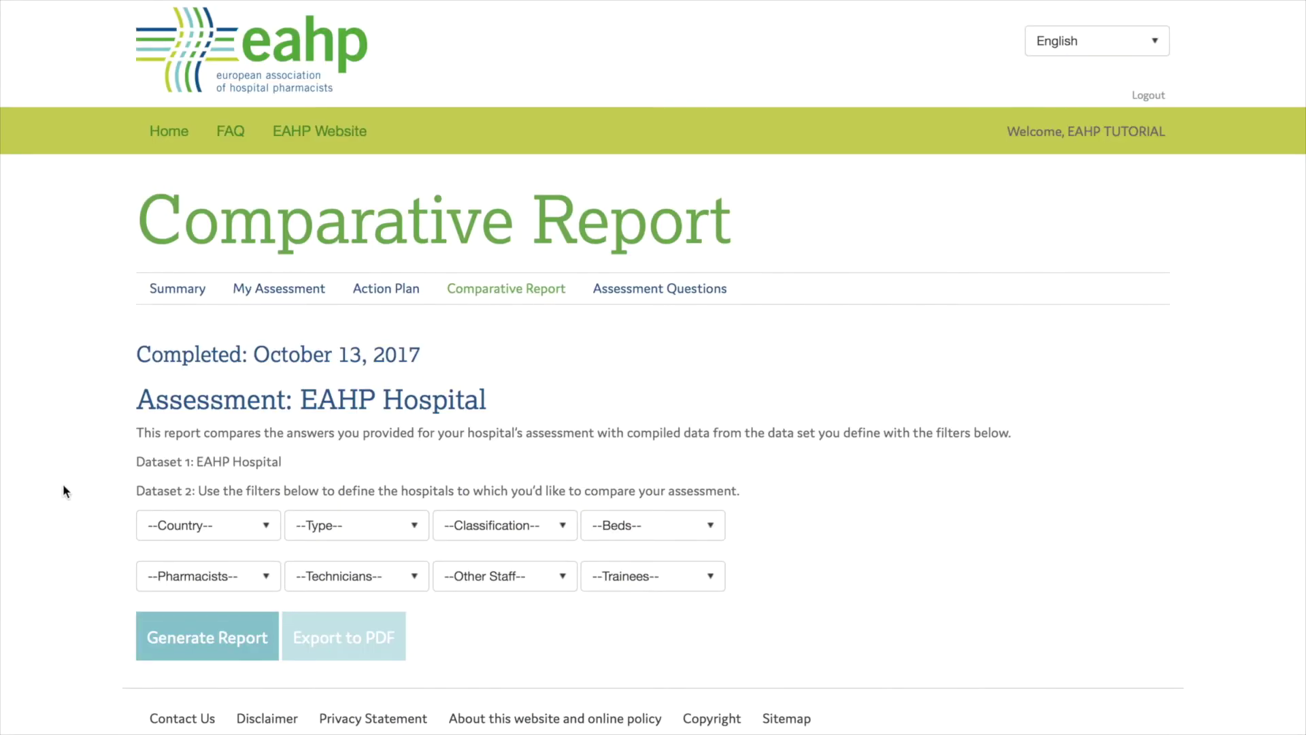
{"action": "left_click", "coordinate": [261, 288]}
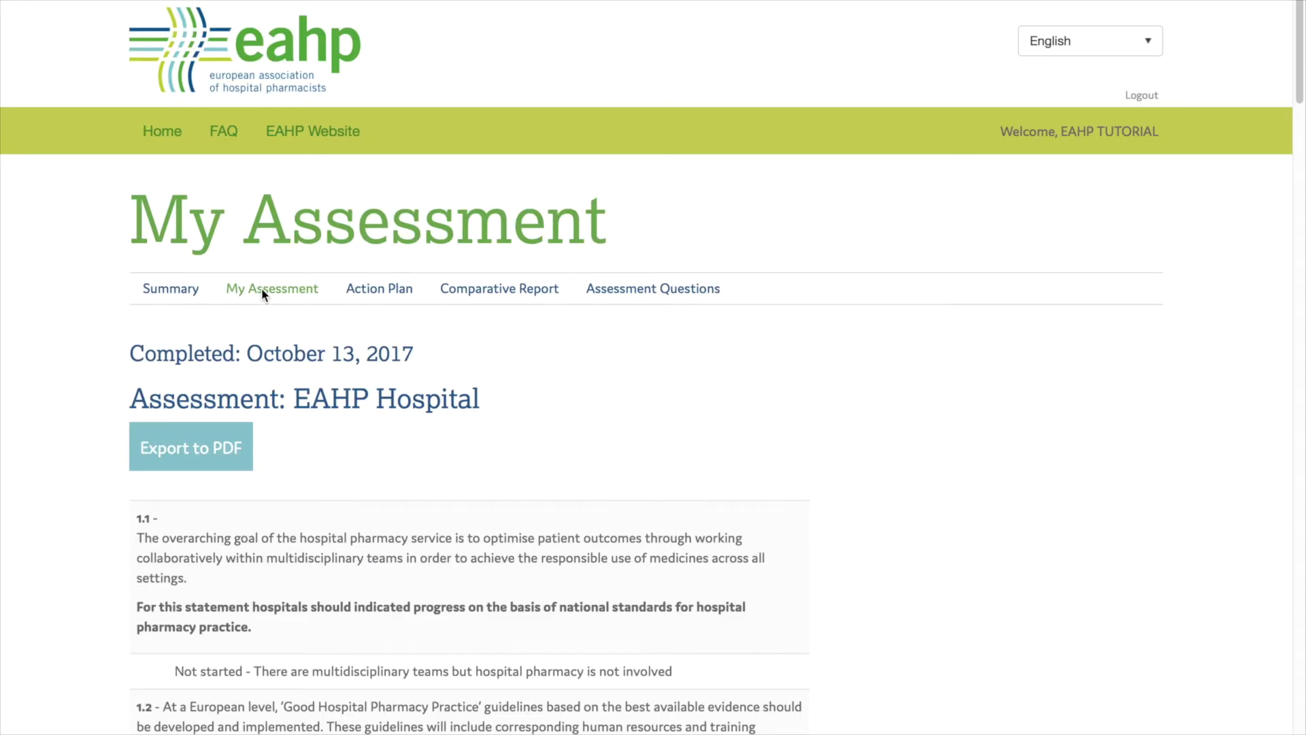
{"action": "scroll", "coordinate": [74, 360], "scroll_direction": "down", "scroll_amount": 1}
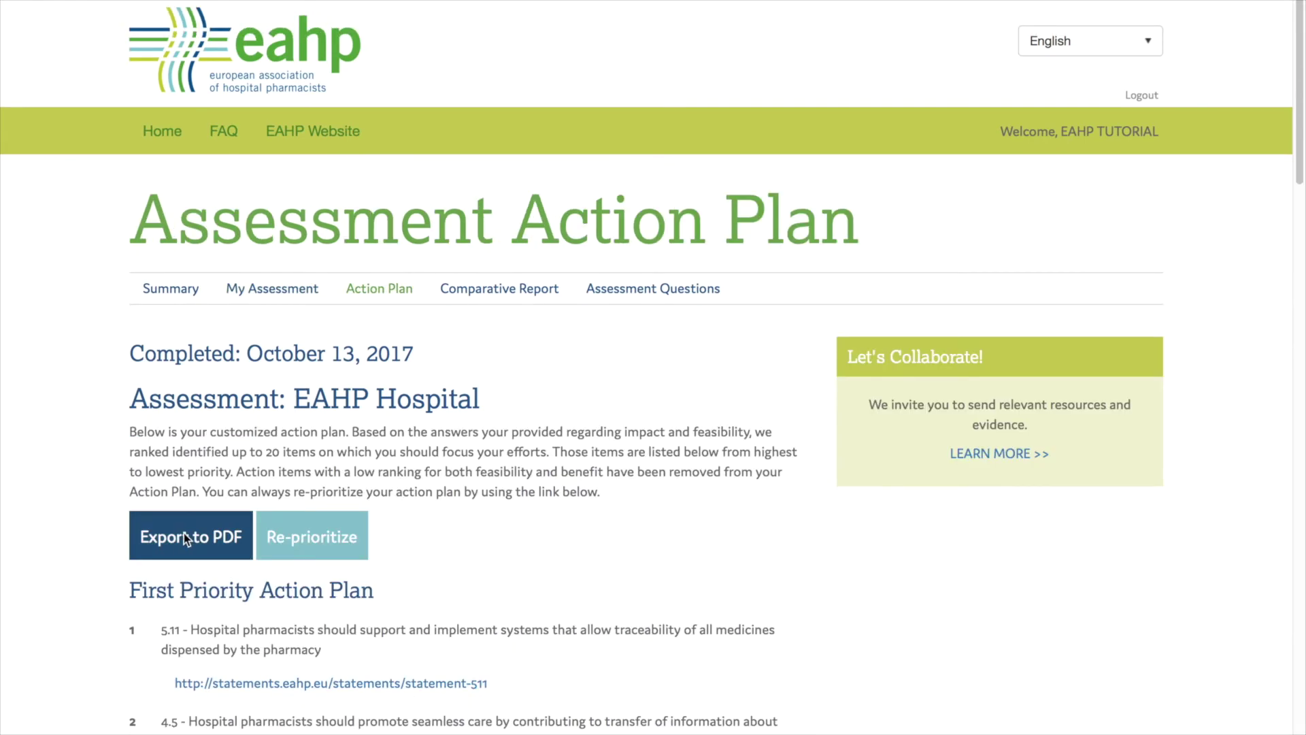
Export the action plan to PDF and scroll through the three-page result
{"action": "left_click", "coordinate": [183, 534]}
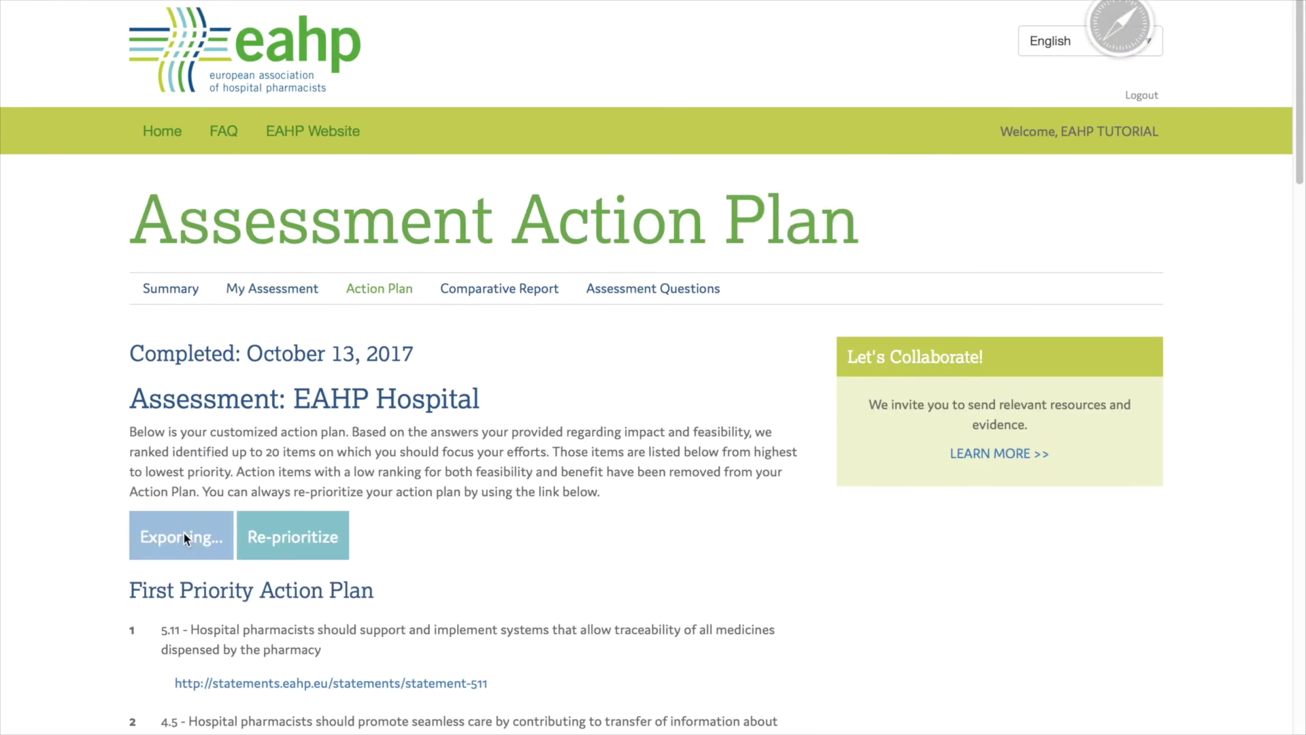
{"action": "scroll", "coordinate": [337, 186], "scroll_direction": "down", "scroll_amount": 15}
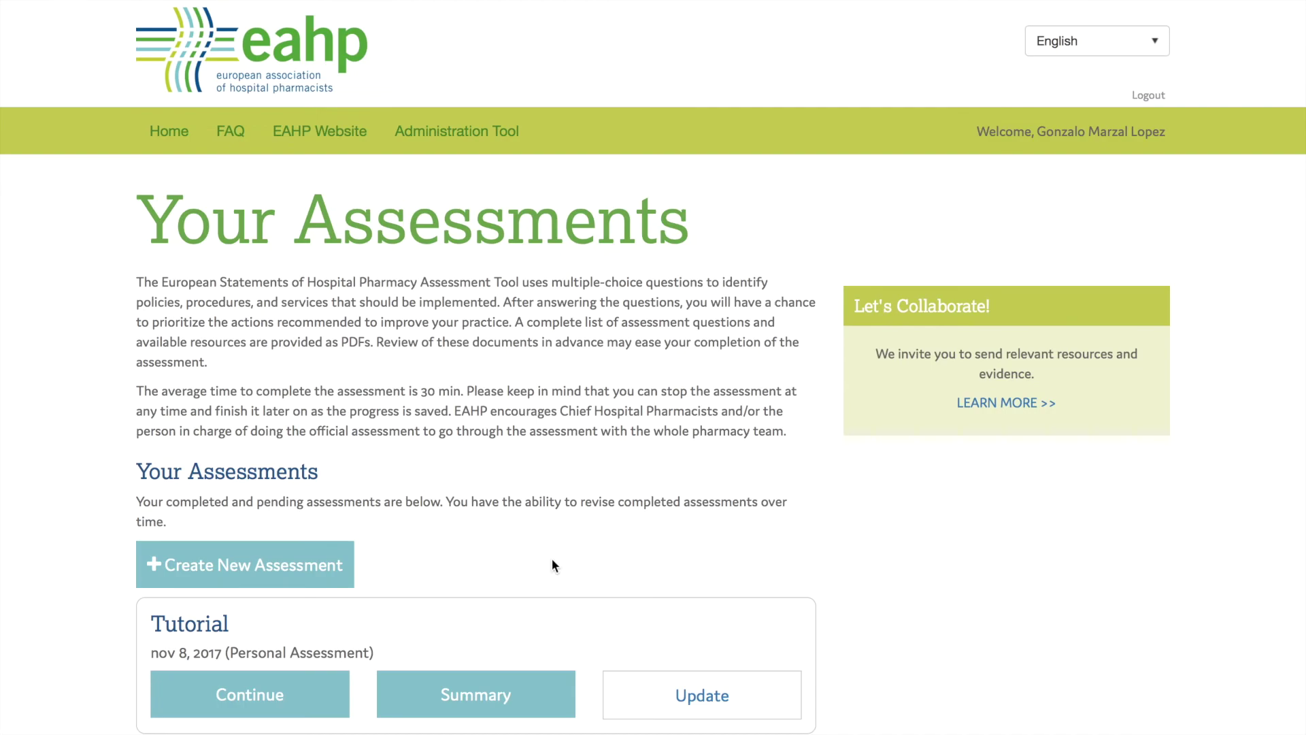
Open the Tutorial assessment's details via Update, then go to the FAQ page
{"action": "left_click", "coordinate": [693, 700]}
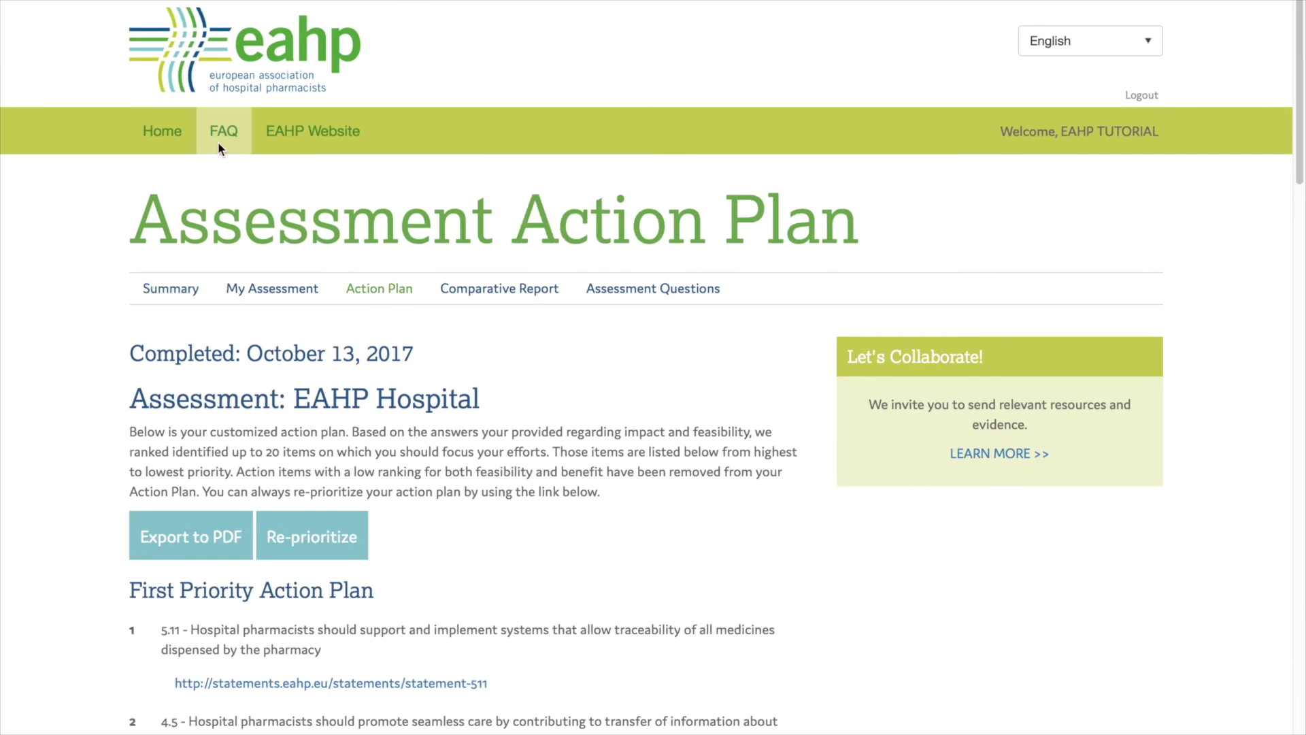
{"action": "left_click", "coordinate": [218, 141]}
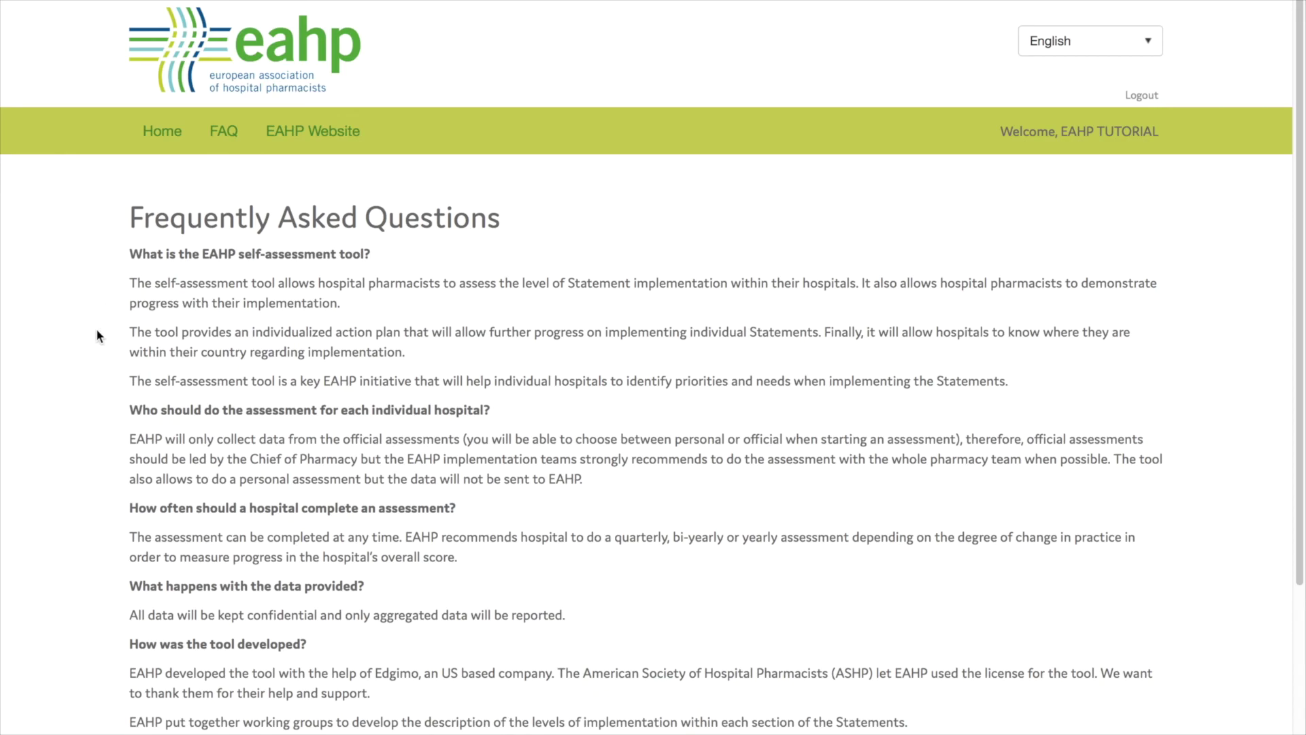
Scroll down the FAQ to the action plan logic, contacts and footer
{"action": "scroll", "coordinate": [96, 327], "scroll_direction": "down", "scroll_amount": 5}
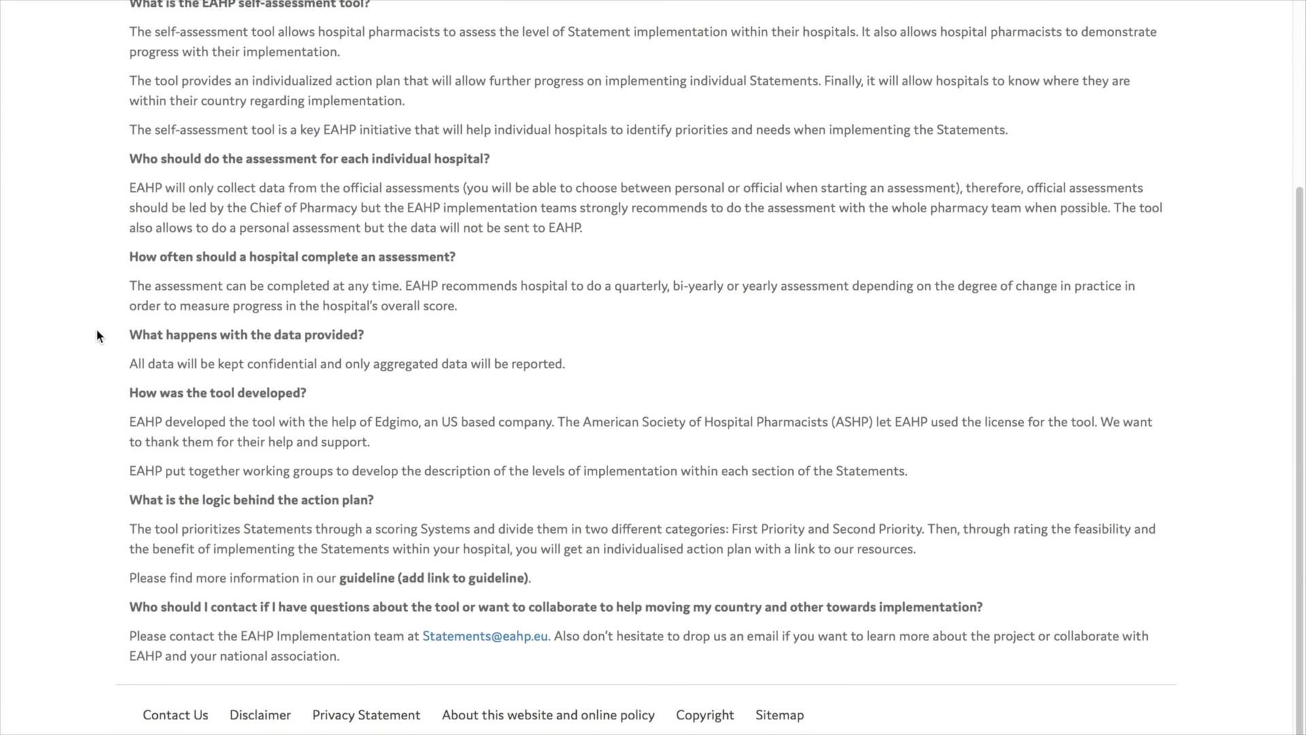